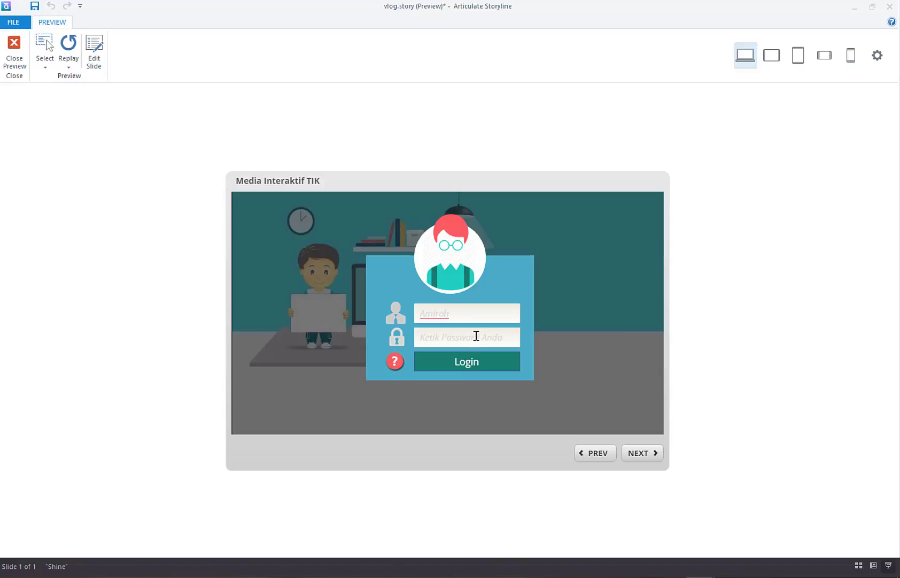
Step: In the preview, show the password hint callout and enter a password in the password field
{"action": "left_click", "coordinate": [476, 336]}
{"action": "left_click", "coordinate": [395, 362]}
{"action": "left_click", "coordinate": [451, 335]}
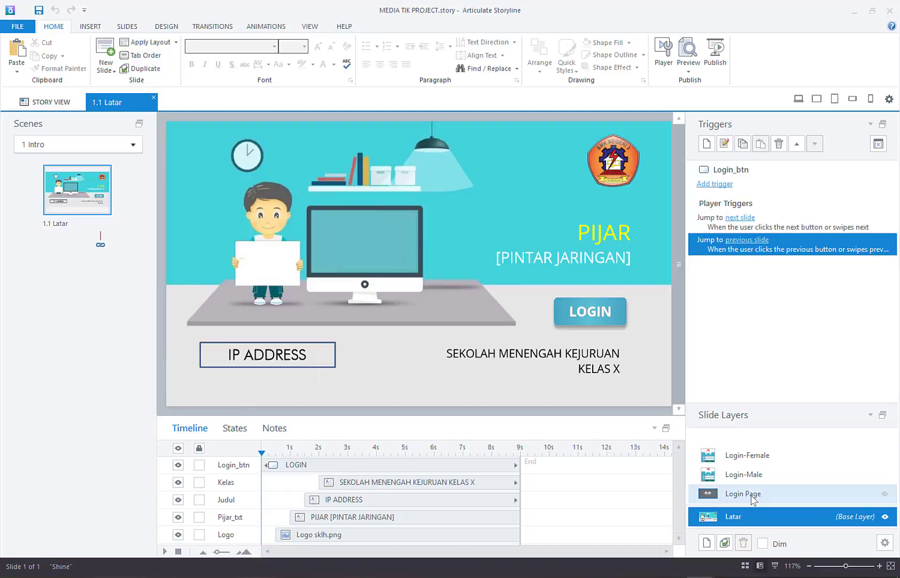
Step: Select the Login Page layer of the Latar slide
{"action": "left_click", "coordinate": [752, 496]}
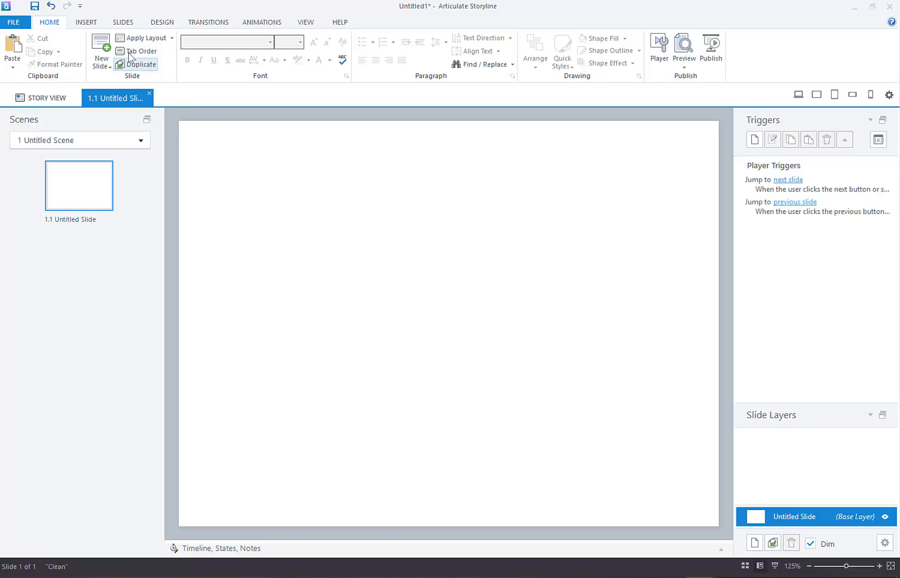
Step: Draw a plain rectangle shape in the upper middle of the slide
{"action": "left_click", "coordinate": [92, 22]}
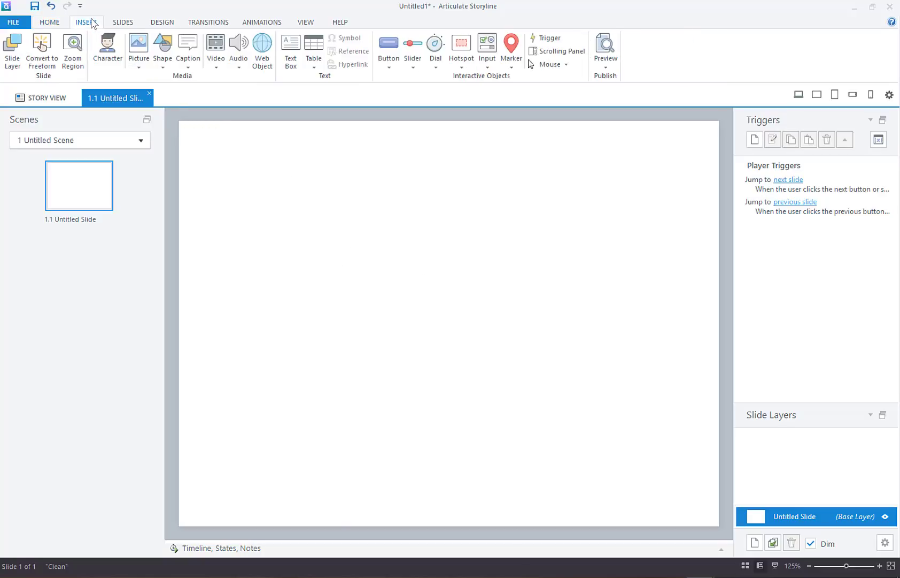
{"action": "left_click", "coordinate": [164, 58]}
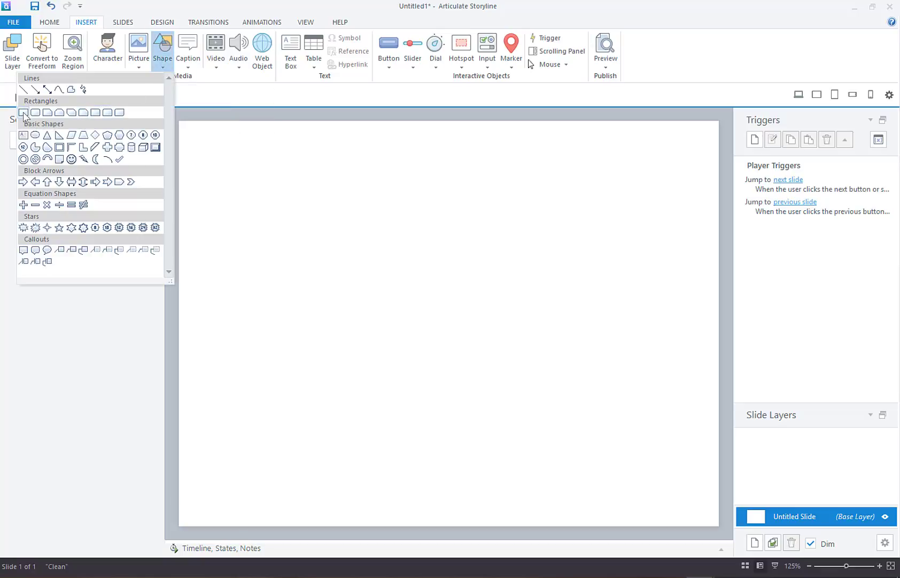
{"action": "left_click", "coordinate": [23, 113]}
{"action": "mouse_move", "coordinate": [305, 228]}
{"action": "left_mouse_down"}
{"action": "mouse_move", "coordinate": [461, 299]}
{"action": "mouse_move", "coordinate": [473, 296]}
{"action": "left_mouse_up"}
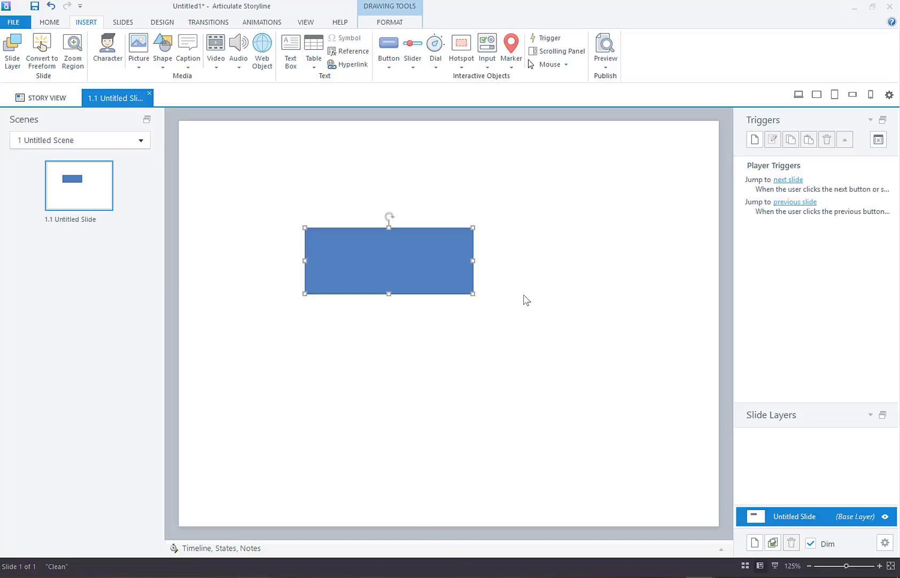
Step: Check the blue rectangle's selection and expand the States panel
{"action": "left_click", "coordinate": [503, 272]}
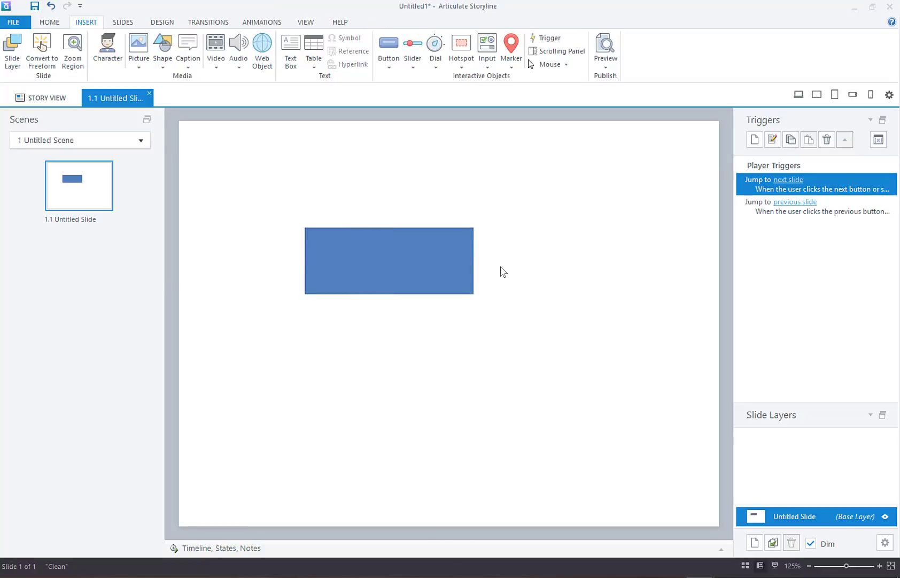
{"action": "left_click", "coordinate": [441, 260]}
{"action": "left_click", "coordinate": [288, 213]}
{"action": "left_click", "coordinate": [442, 269]}
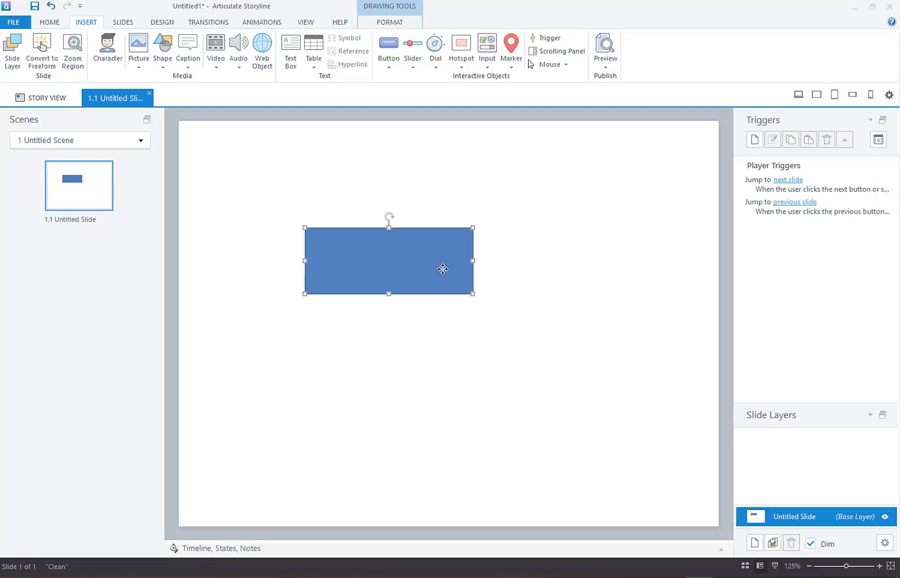
{"action": "left_click", "coordinate": [527, 267]}
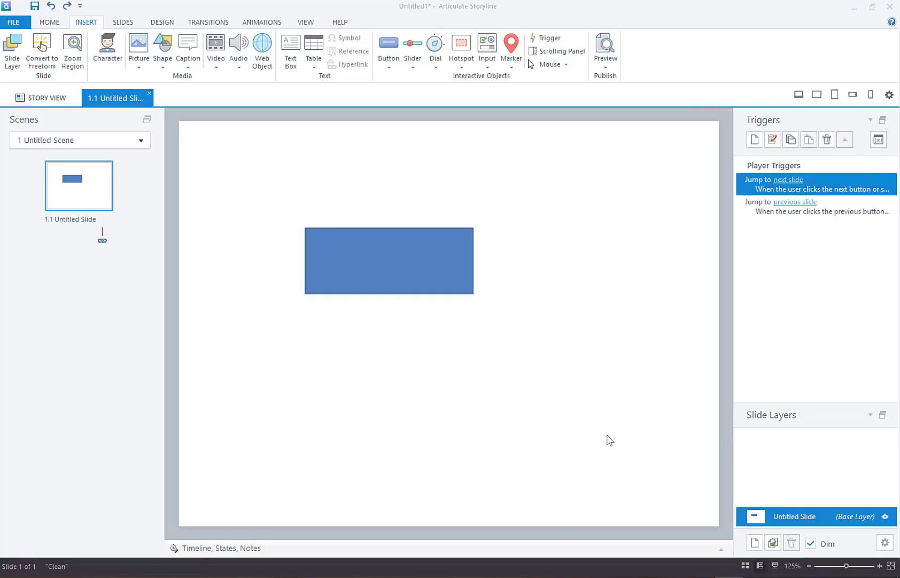
{"action": "left_click", "coordinate": [721, 550]}
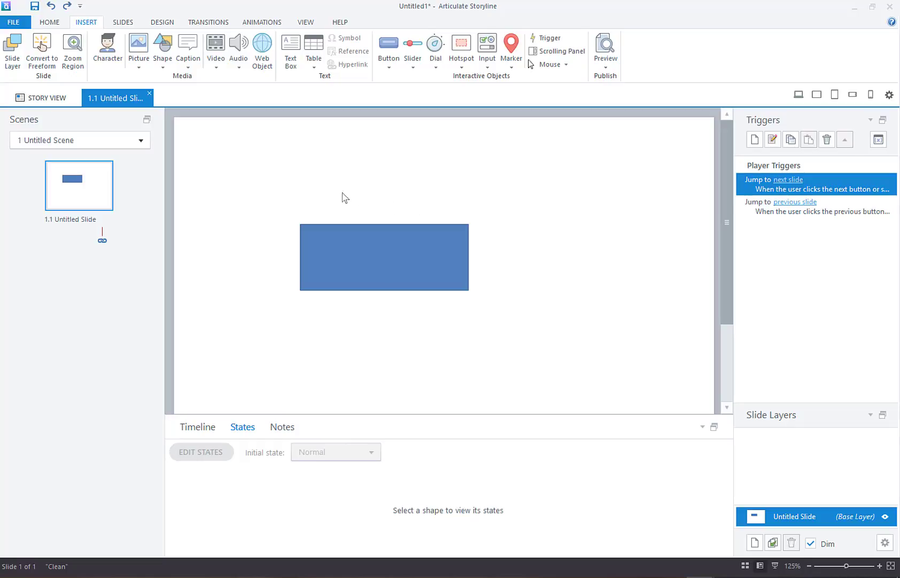
{"action": "left_click", "coordinate": [347, 239]}
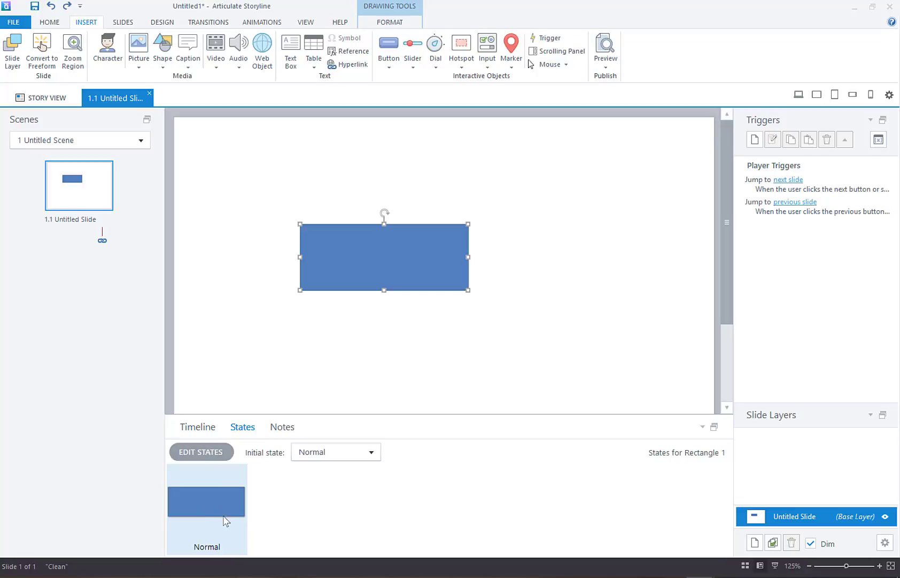
{"action": "left_click", "coordinate": [257, 164]}
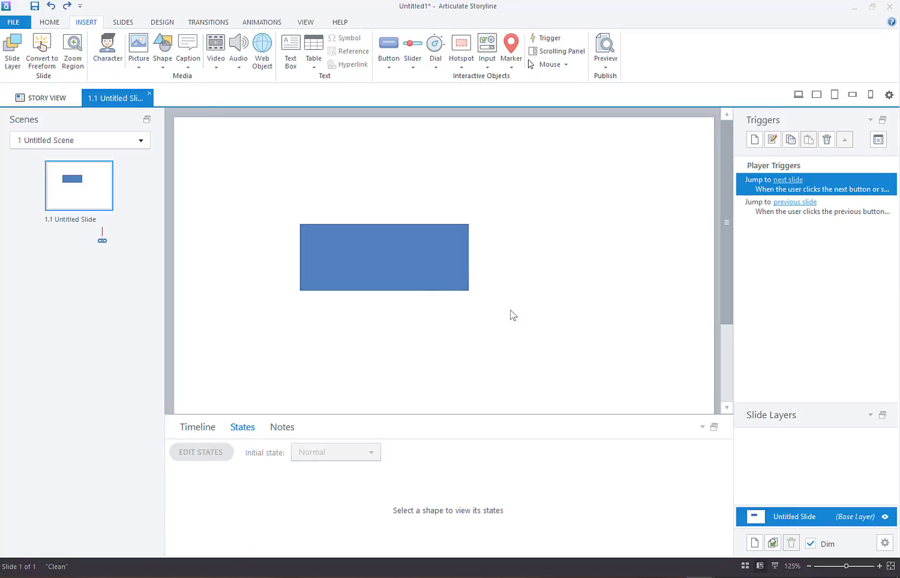
Step: Insert the Logo sklh picture from file and shrink it to 216 × 218 px
{"action": "left_click", "coordinate": [131, 67]}
{"action": "left_click", "coordinate": [127, 80]}
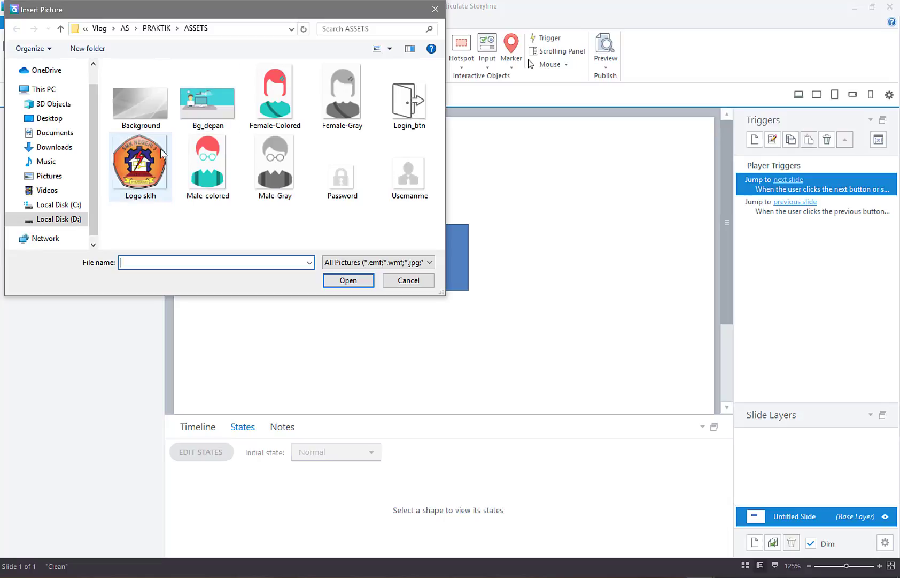
{"action": "left_click", "coordinate": [140, 163]}
{"action": "left_click", "coordinate": [349, 283]}
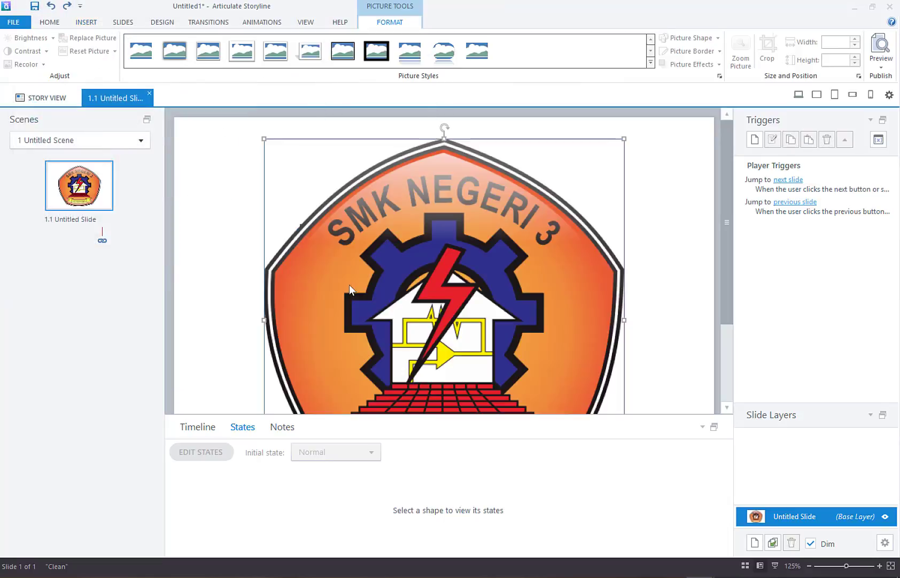
{"action": "left_click_drag", "start_coordinate": [624, 138], "coordinate": [616, 183]}
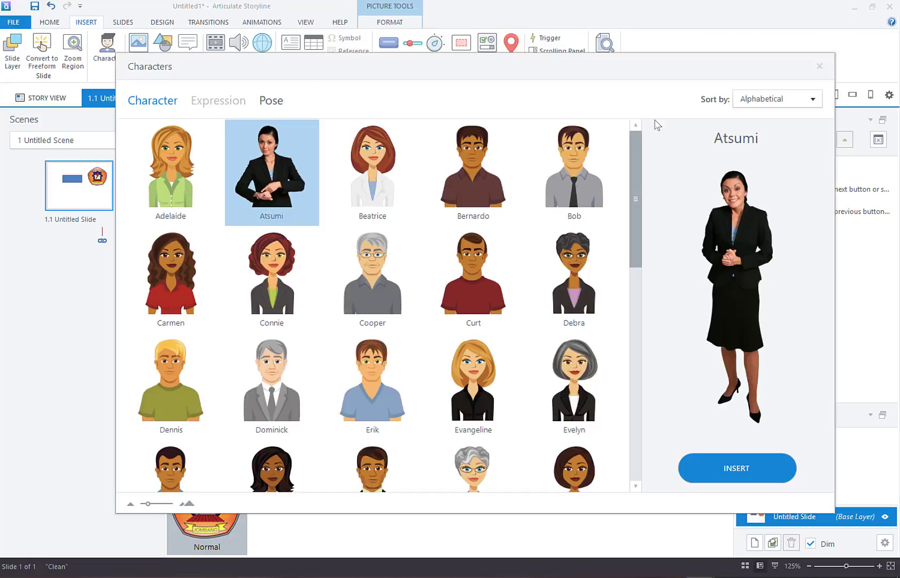
Step: Insert the Adelaide character (114 × 405 px) and move her to the slide's left edge
{"action": "left_click", "coordinate": [816, 66]}
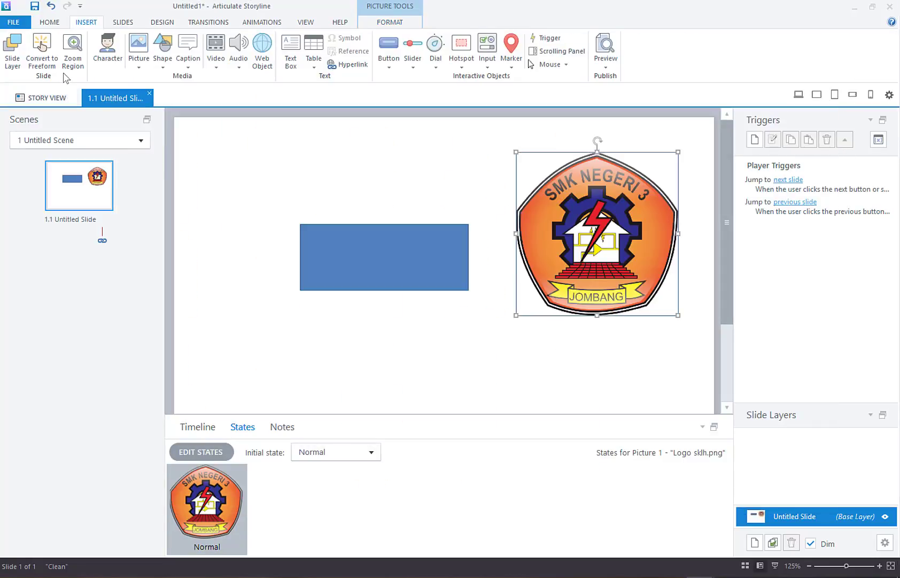
{"action": "left_click", "coordinate": [108, 46]}
{"action": "left_click", "coordinate": [172, 170]}
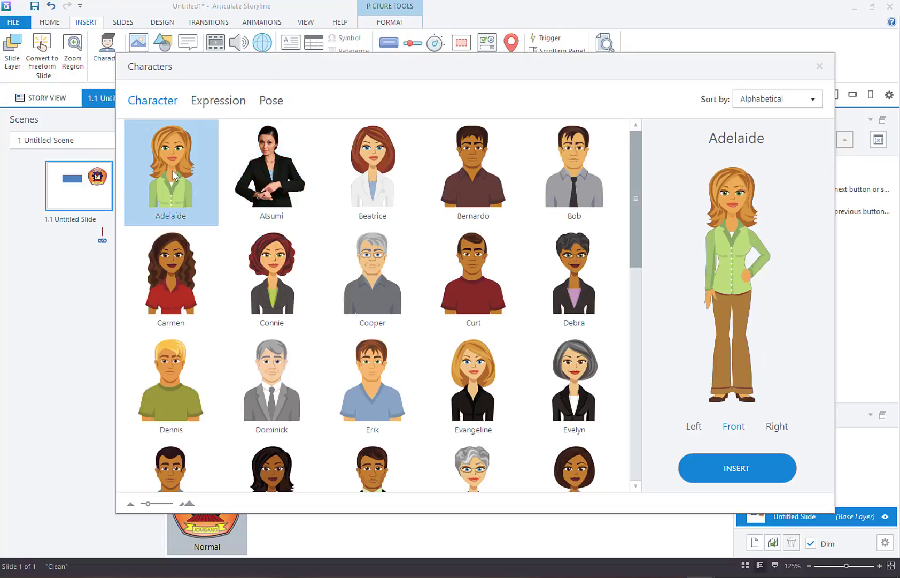
{"action": "left_click", "coordinate": [728, 475]}
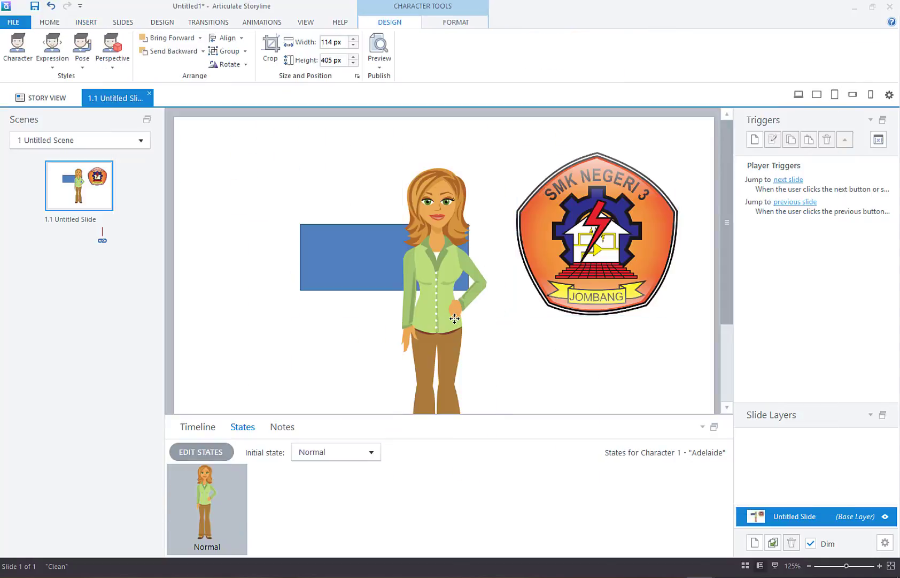
{"action": "left_click_drag", "start_coordinate": [455, 319], "coordinate": [271, 271]}
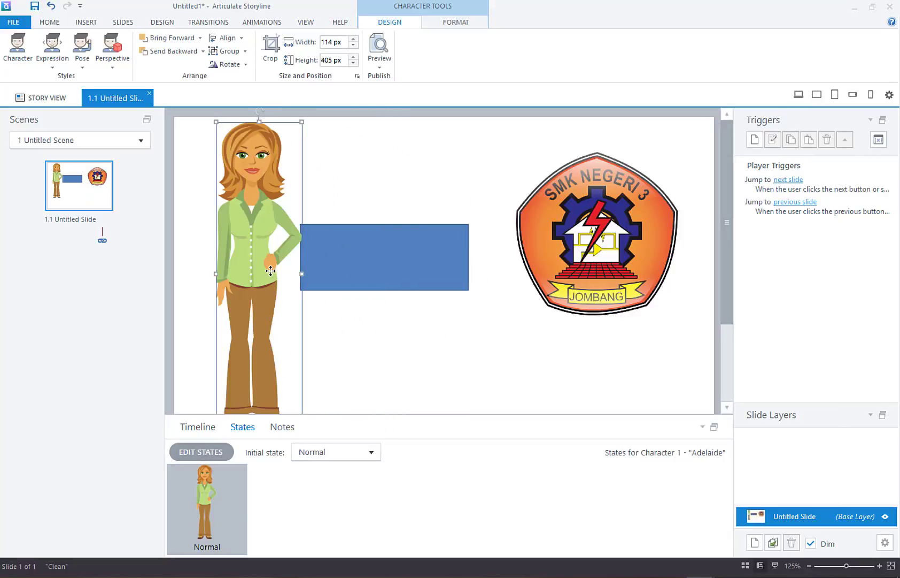
{"action": "left_click", "coordinate": [328, 327]}
{"action": "left_click", "coordinate": [267, 256]}
{"action": "left_click", "coordinate": [88, 22]}
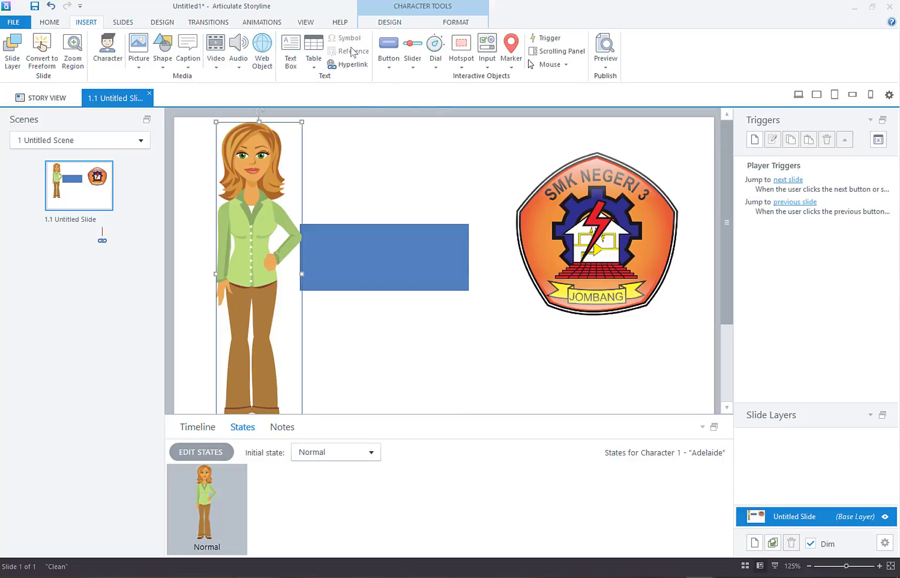
Step: Draw a 176 × 72 px second-style button below the rectangle and preview its Hover state
{"action": "left_click", "coordinate": [389, 67]}
{"action": "left_click", "coordinate": [354, 124]}
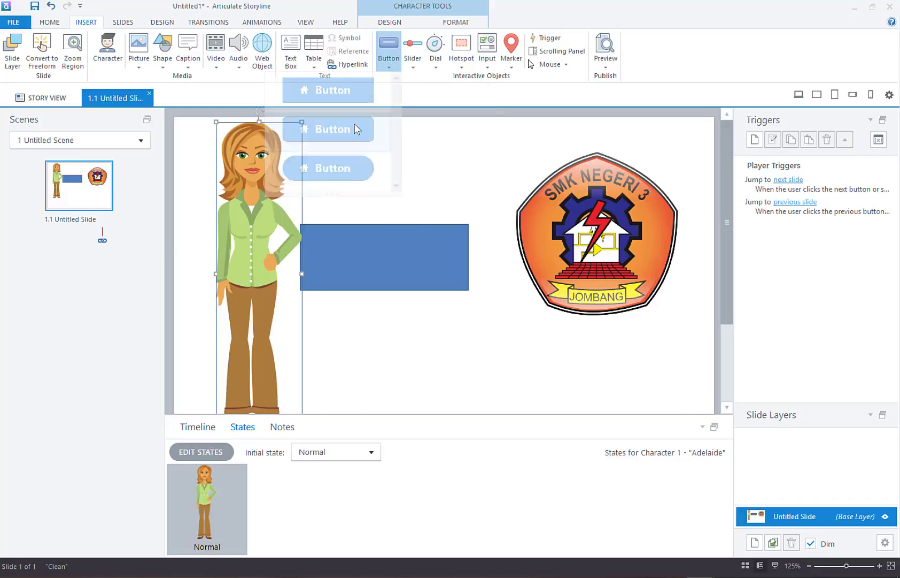
{"action": "left_click_drag", "start_coordinate": [354, 315], "coordinate": [493, 369]}
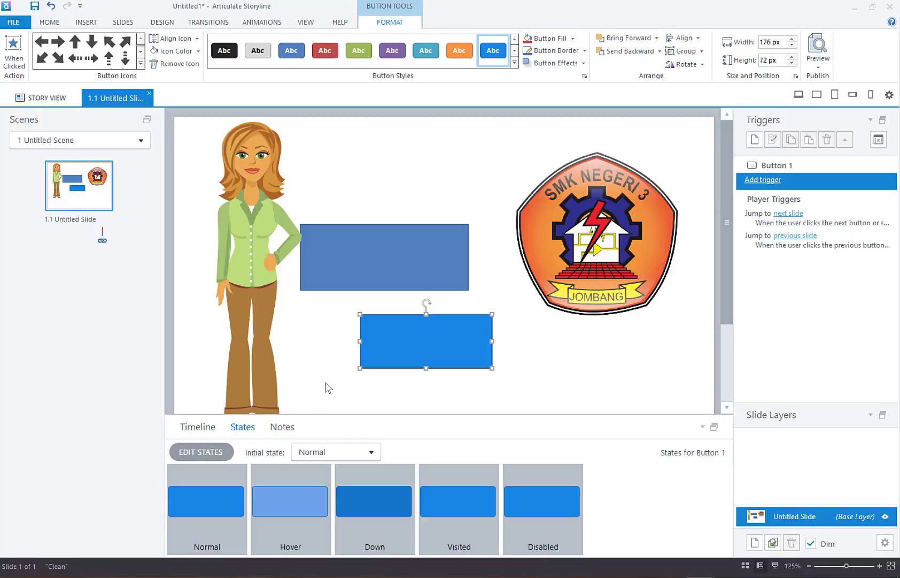
{"action": "left_click", "coordinate": [303, 520]}
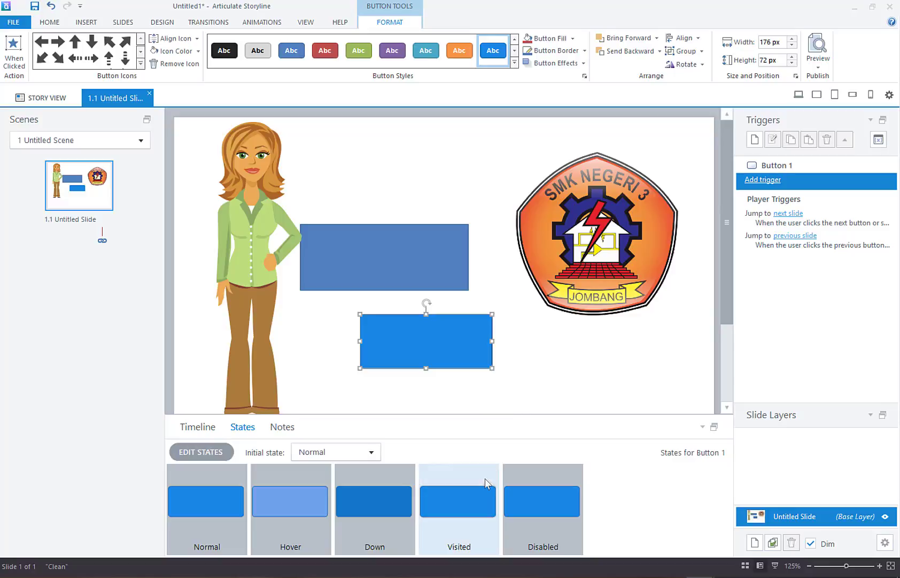
{"action": "left_click", "coordinate": [562, 382]}
{"action": "key", "text": "ctrl+z"}
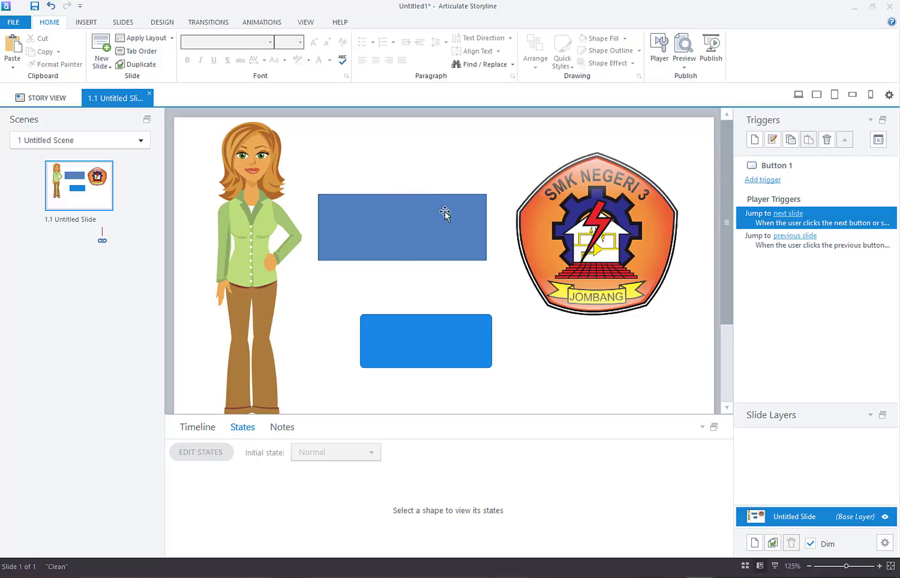
Step: Delete the Adelaide character, the button and the logo picture from the slide
{"action": "left_click_drag", "start_coordinate": [497, 292], "coordinate": [307, 175]}
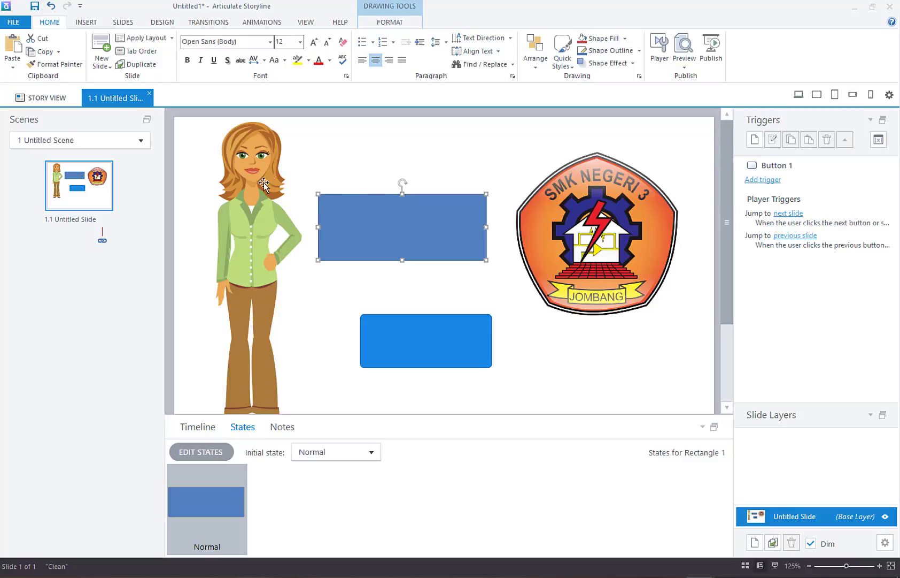
{"action": "left_click", "coordinate": [263, 216]}
{"action": "key", "text": "Delete"}
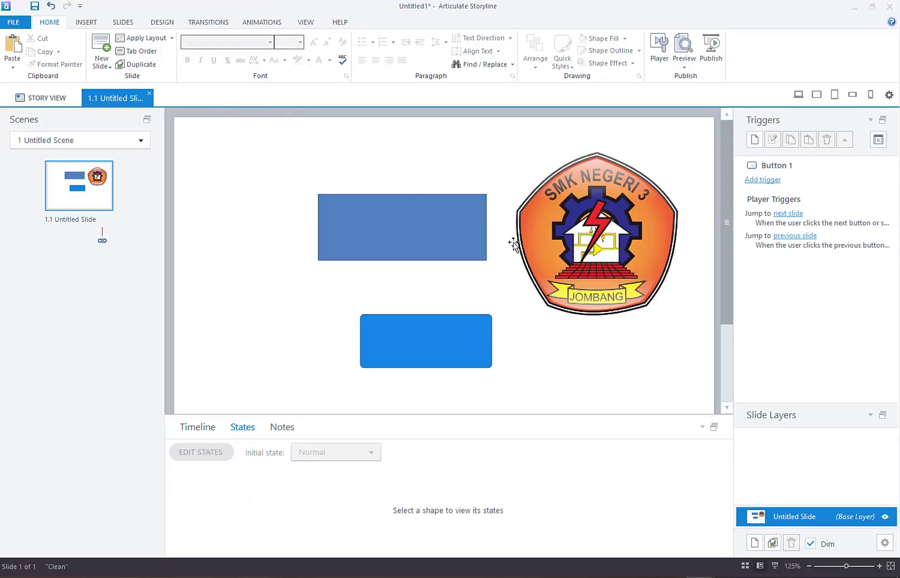
{"action": "left_click", "coordinate": [473, 332]}
{"action": "key", "text": "Delete"}
{"action": "left_click", "coordinate": [581, 251]}
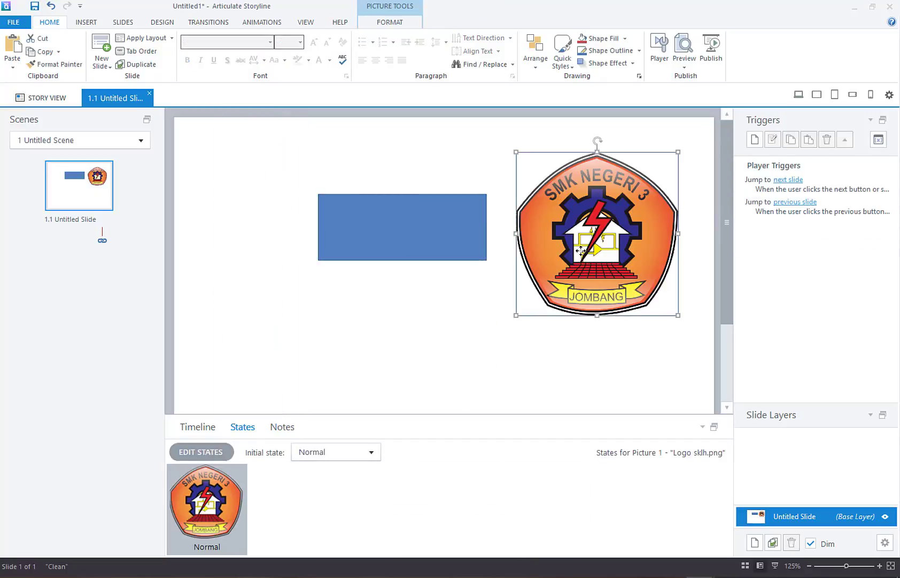
{"action": "key", "text": "Delete"}
Step: Move the rectangle toward the slide centre and open its state editor
{"action": "left_click", "coordinate": [479, 256]}
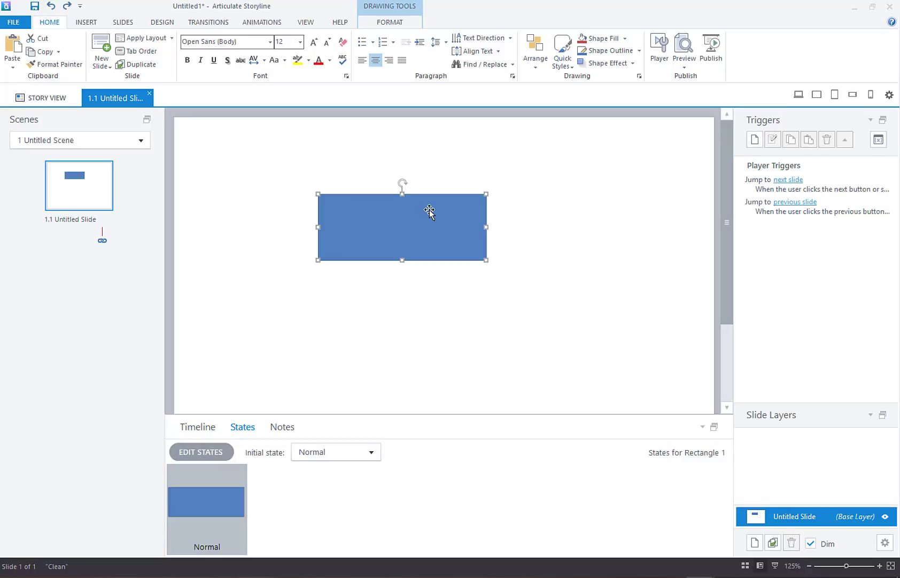
{"action": "left_click_drag", "start_coordinate": [430, 210], "coordinate": [493, 239]}
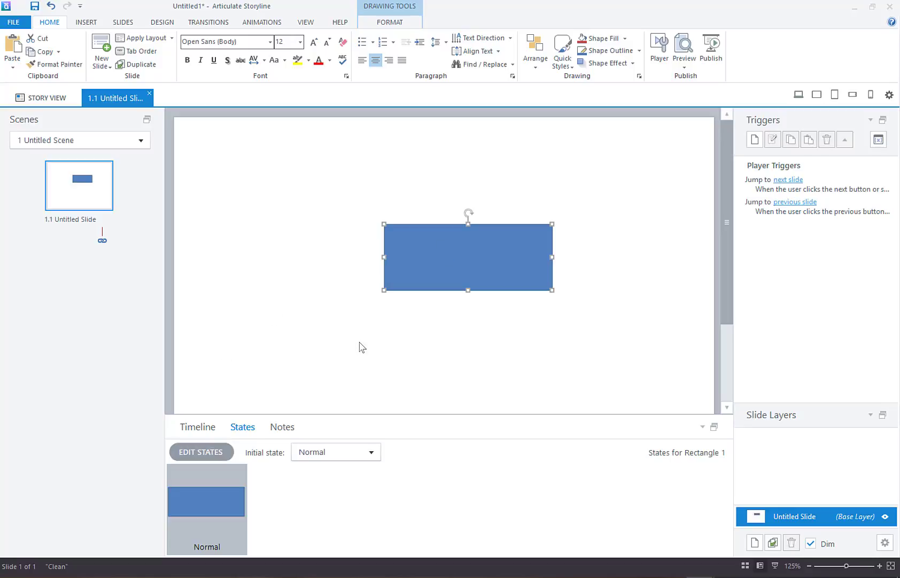
{"action": "left_click", "coordinate": [206, 449]}
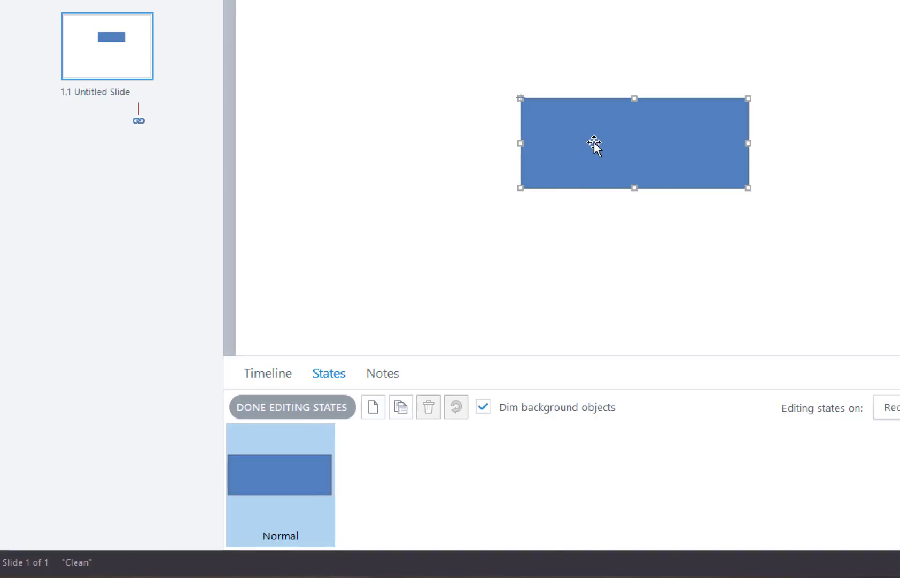
Step: Add a new rectangle state named KOTAK-MERAH
{"action": "left_click", "coordinate": [373, 408]}
{"action": "key", "text": "BackSpace"}
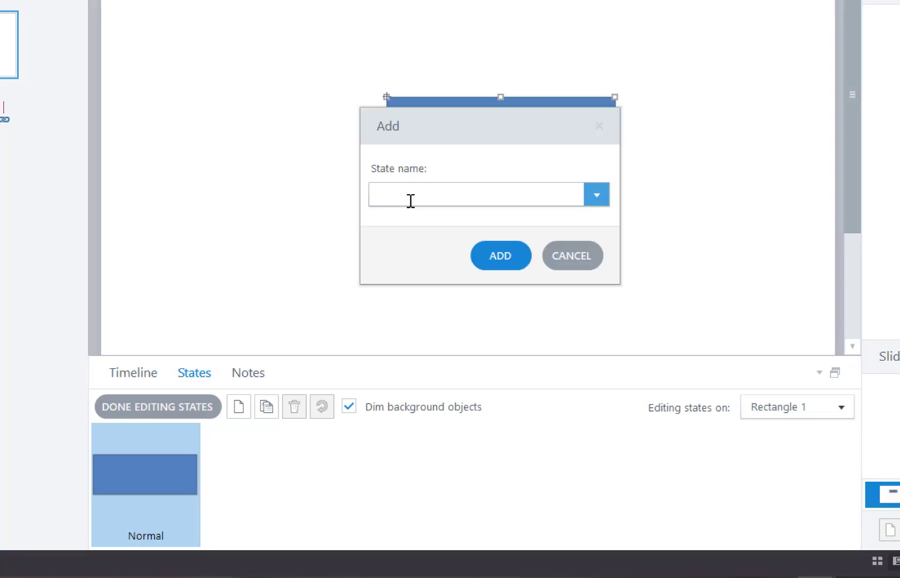
{"action": "type", "text": "KOTAK- MERAH"}
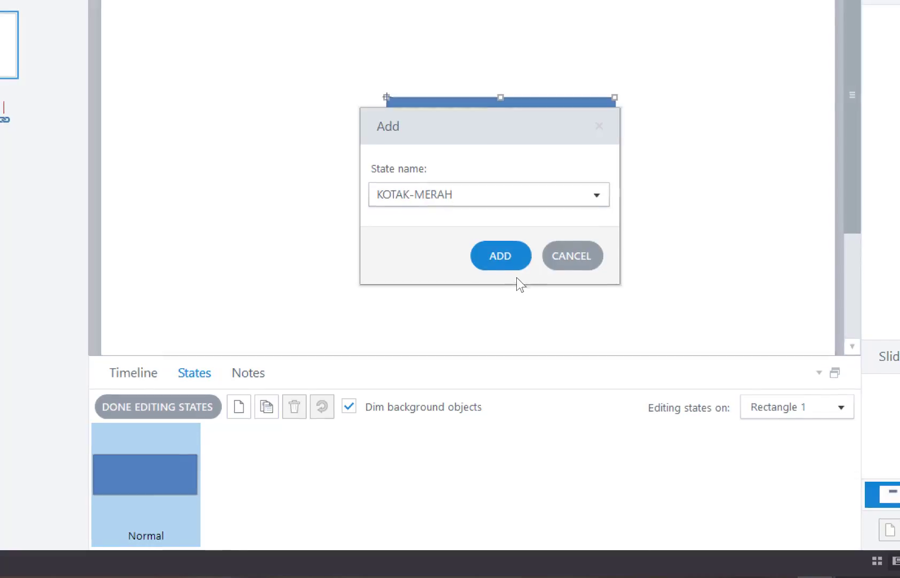
{"action": "left_click", "coordinate": [513, 262]}
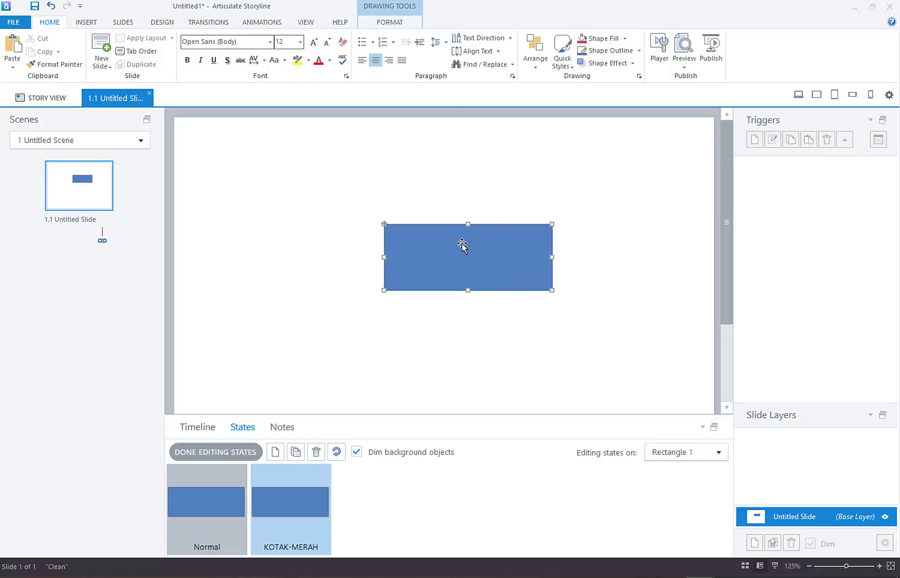
Step: Fill the rectangle red in the KOTAK-MERAH state
{"action": "left_click", "coordinate": [390, 22]}
{"action": "left_click", "coordinate": [523, 39]}
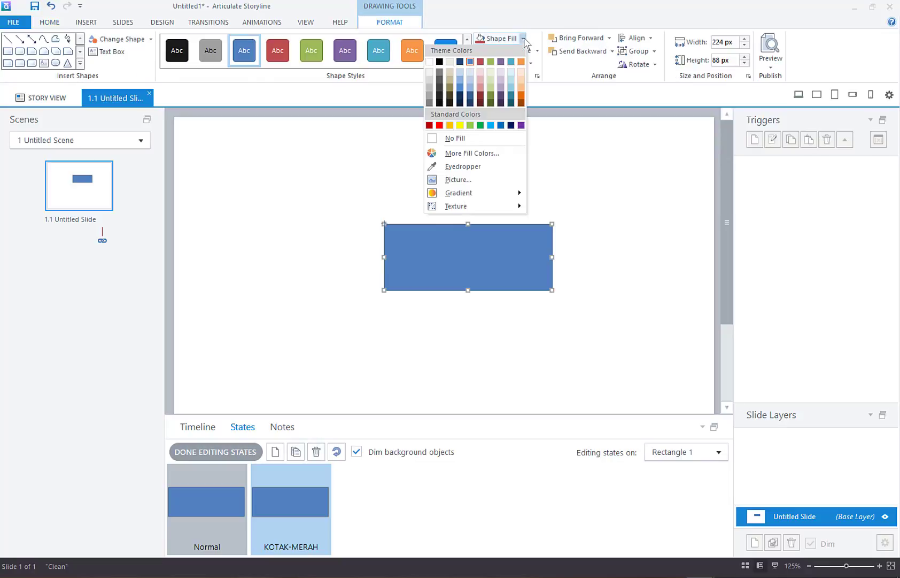
{"action": "left_click", "coordinate": [440, 126]}
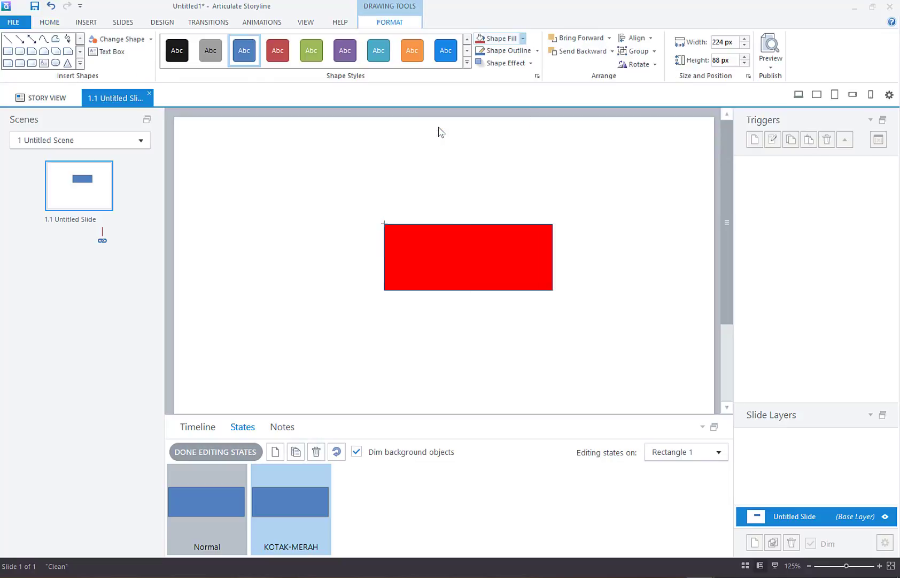
{"action": "left_click", "coordinate": [266, 395]}
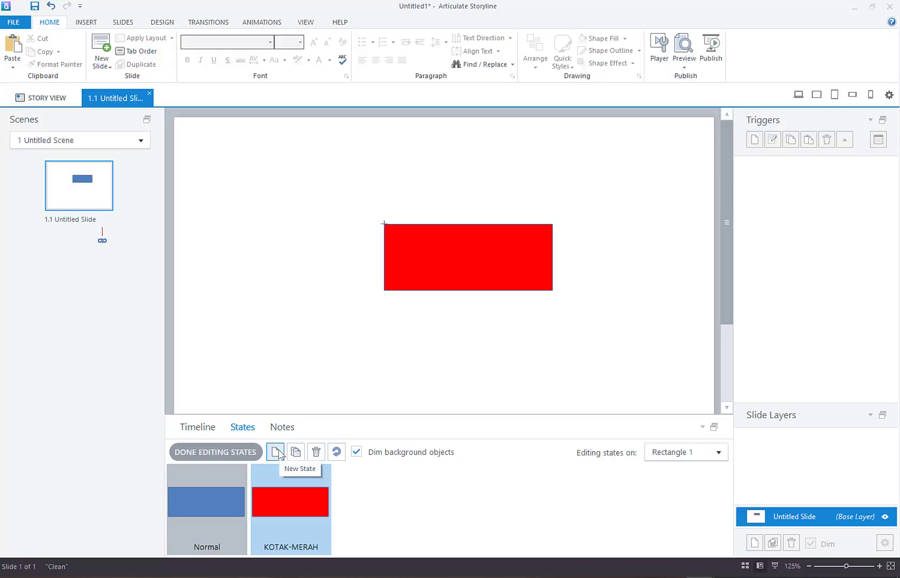
Step: Add a new rectangle state named KOTAK-KUNING
{"action": "left_click", "coordinate": [276, 452]}
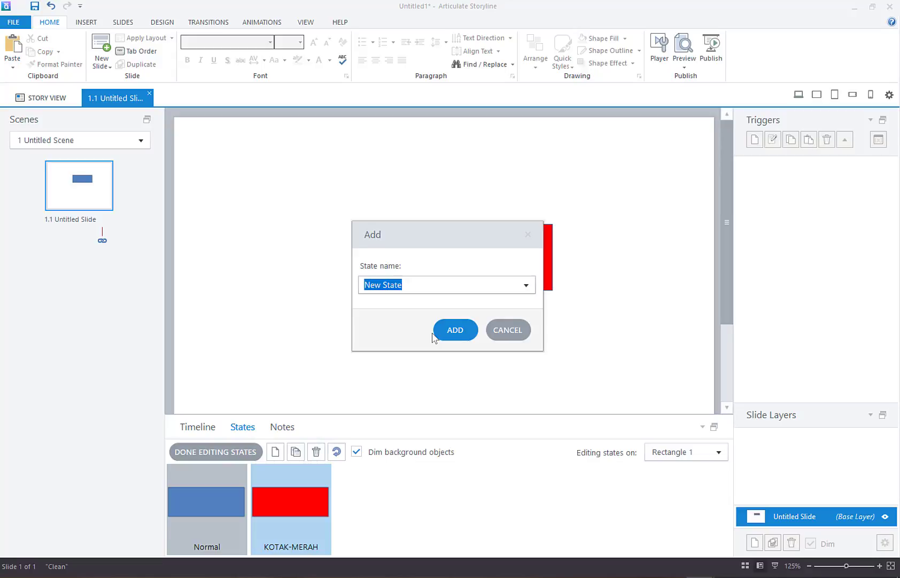
{"action": "type", "text": "KOTAK-KUNING"}
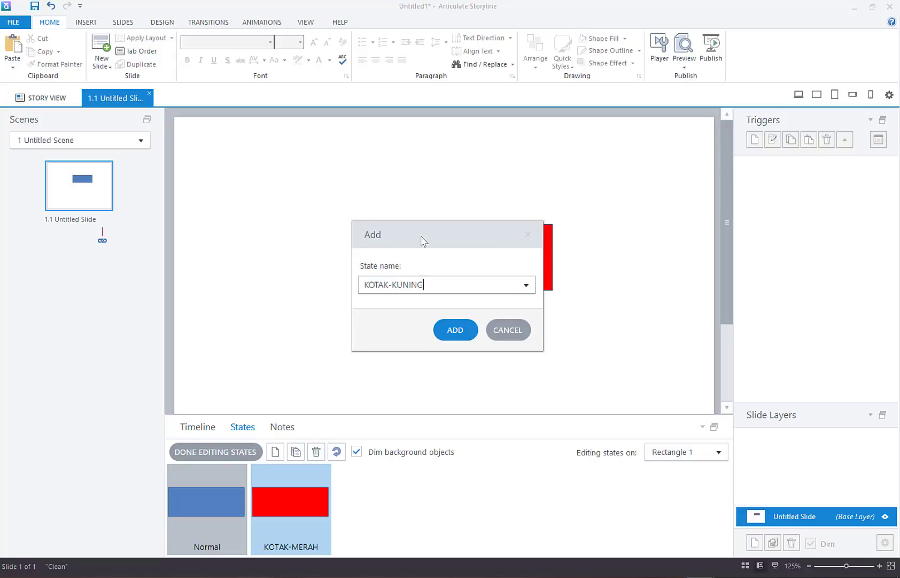
{"action": "left_click_drag", "start_coordinate": [426, 241], "coordinate": [500, 243]}
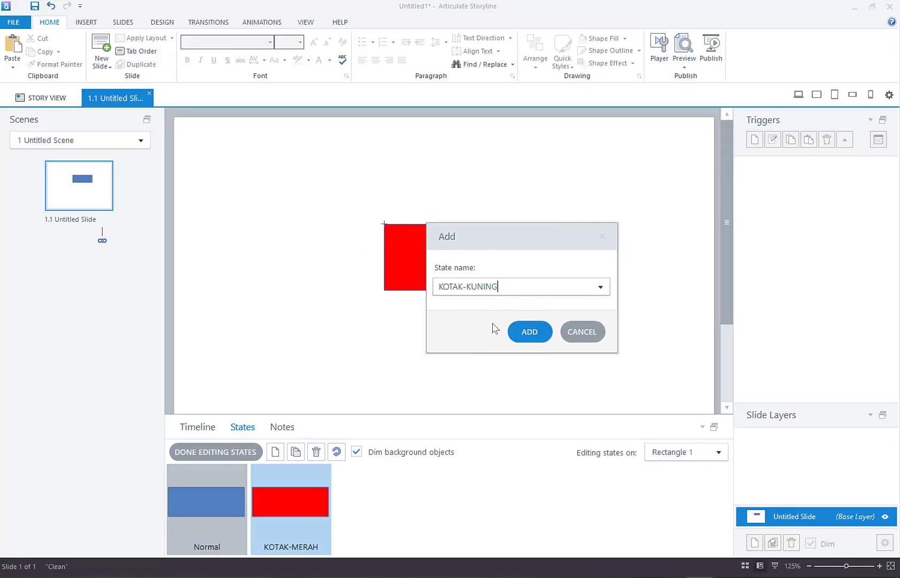
{"action": "left_click", "coordinate": [533, 332]}
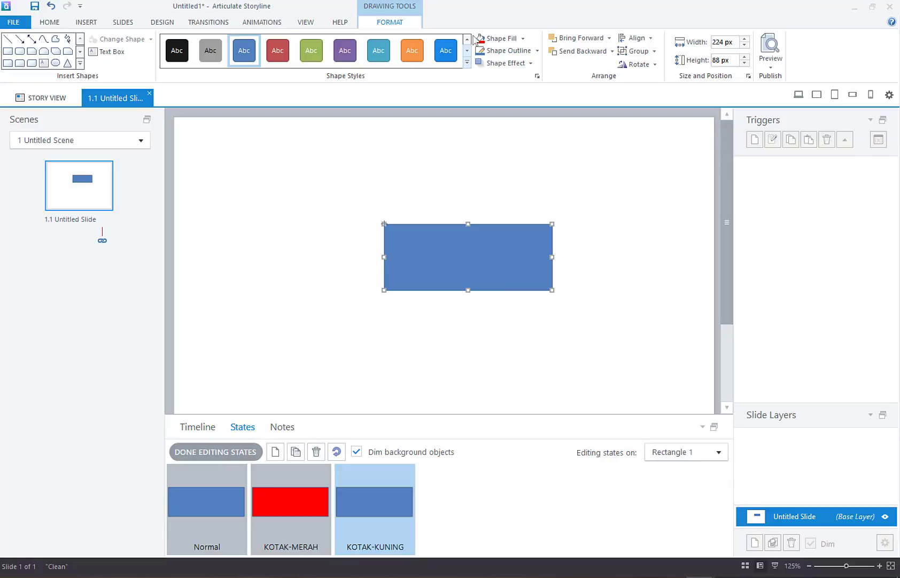
Step: Fill the rectangle yellow in the KOTAK-KUNING state
{"action": "left_click", "coordinate": [523, 40]}
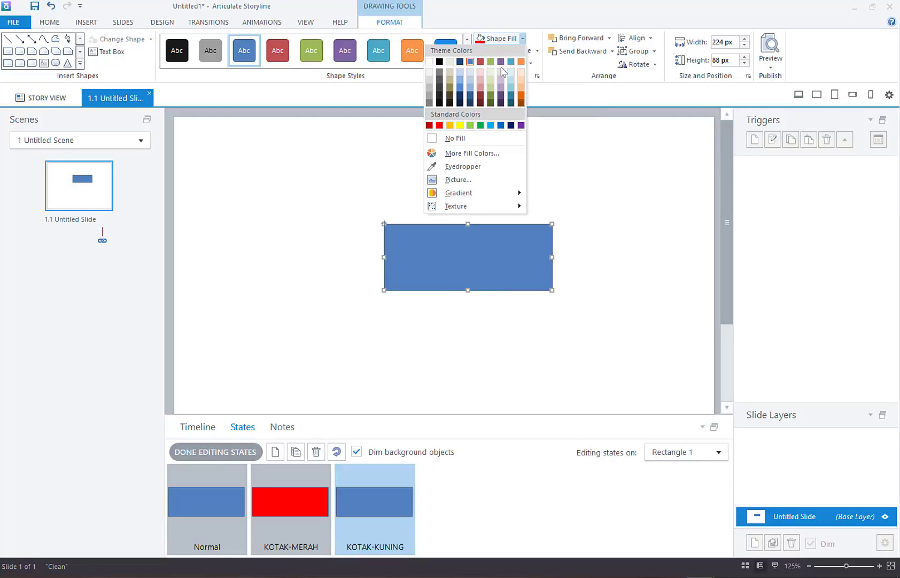
{"action": "left_click", "coordinate": [458, 126]}
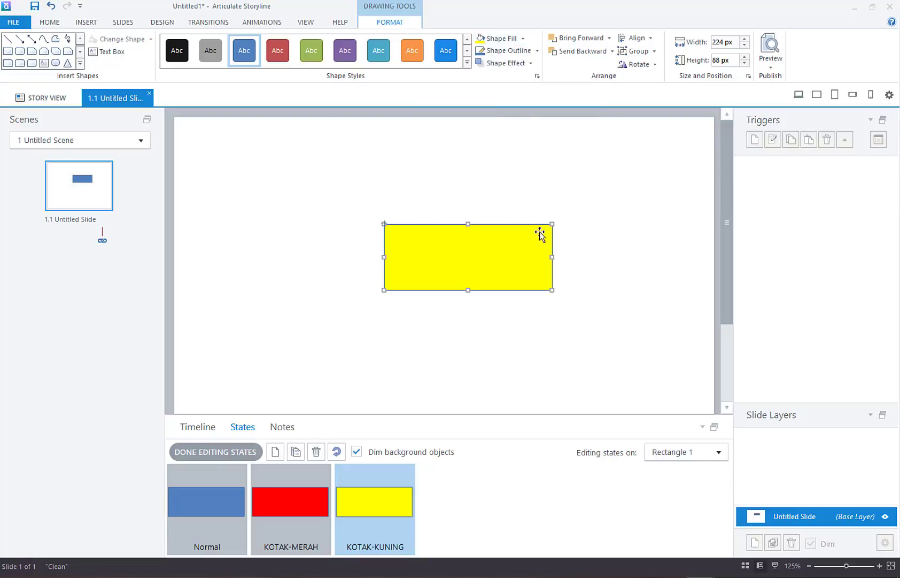
{"action": "left_click", "coordinate": [562, 203]}
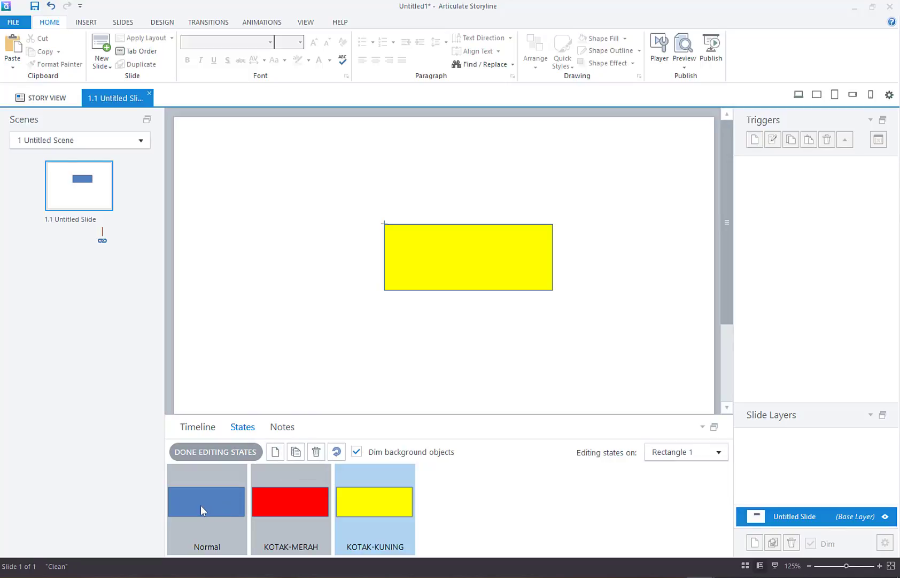
Step: Create a LINGKARAN-HIJAU state and delete the rectangle from it, leaving it empty
{"action": "left_click", "coordinate": [275, 452]}
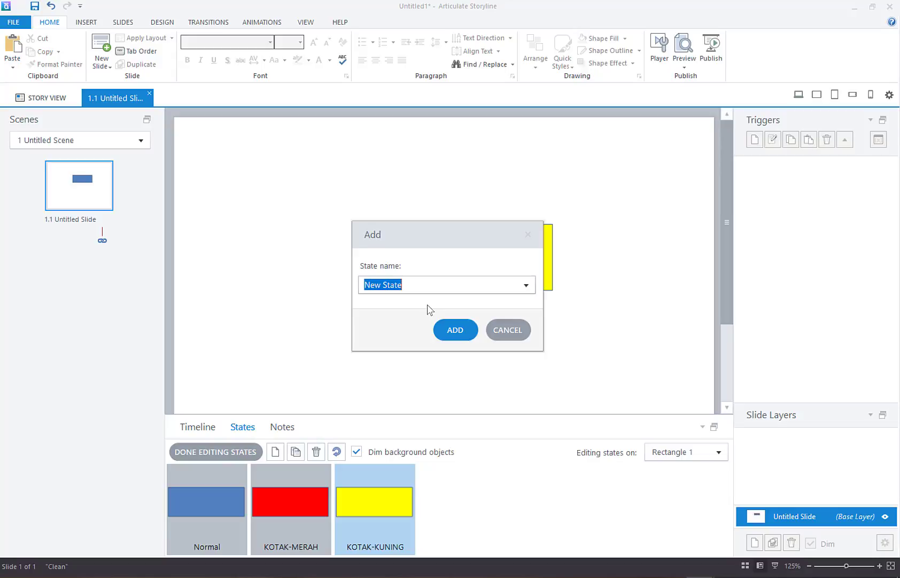
{"action": "type", "text": "LINGKARAN-"}
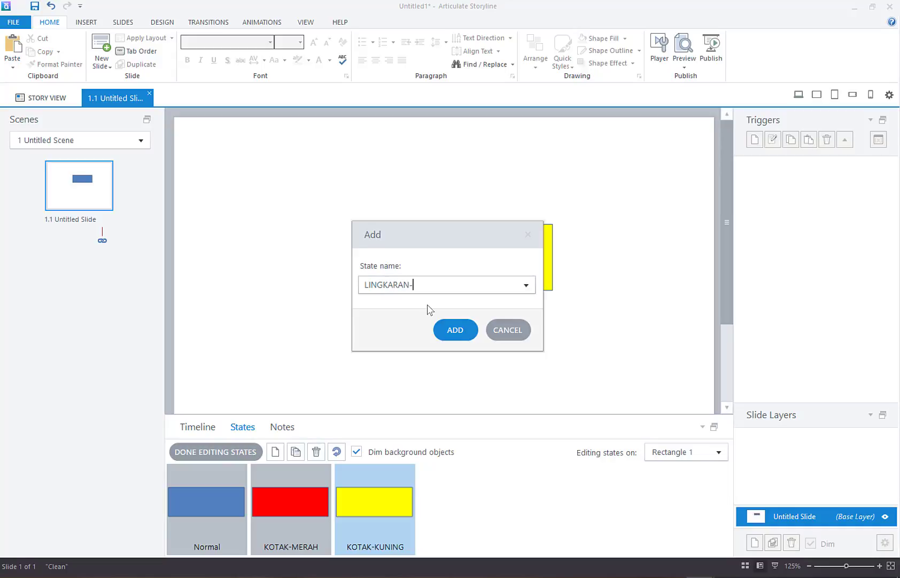
{"action": "type", "text": "HIJAU"}
{"action": "left_click", "coordinate": [455, 329]}
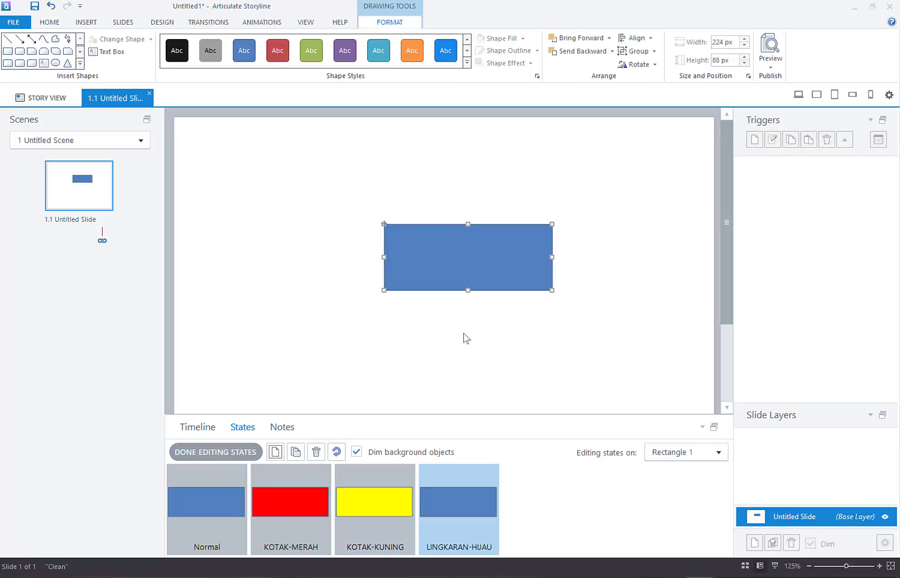
{"action": "left_click", "coordinate": [535, 339]}
{"action": "left_click", "coordinate": [526, 262]}
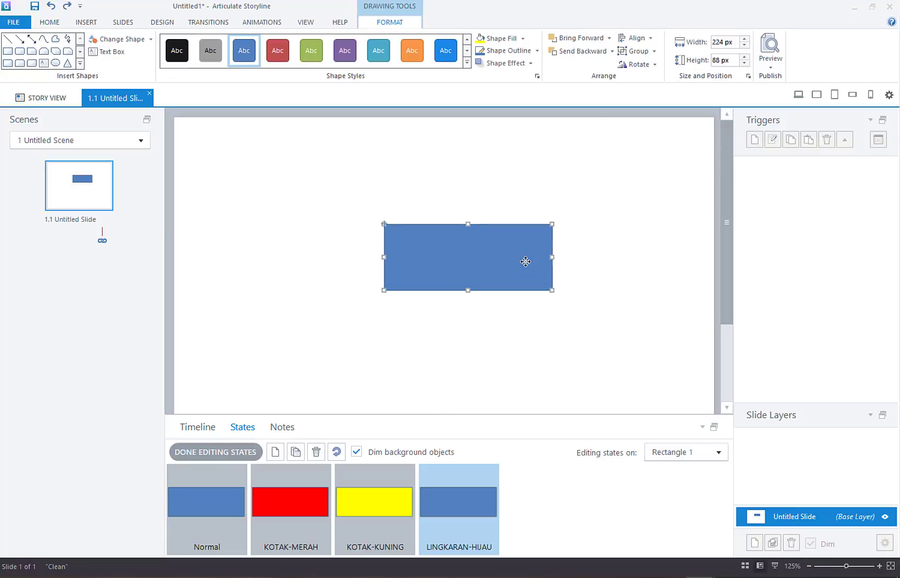
{"action": "key", "text": "Delete"}
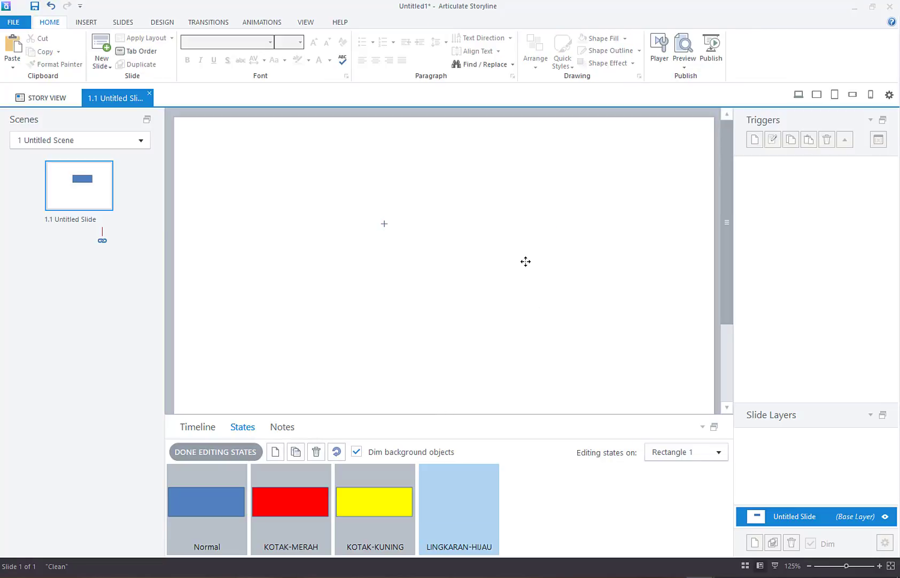
Step: Draw an oval circle near the slide centre in the LINGKARAN-HIJAU state
{"action": "left_click", "coordinate": [86, 22]}
{"action": "left_click", "coordinate": [163, 53]}
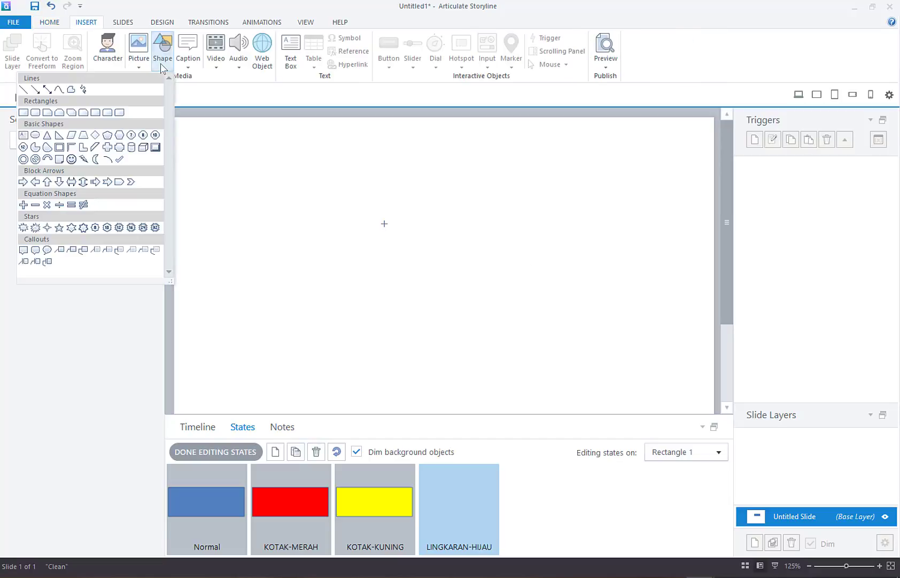
{"action": "left_click", "coordinate": [35, 134]}
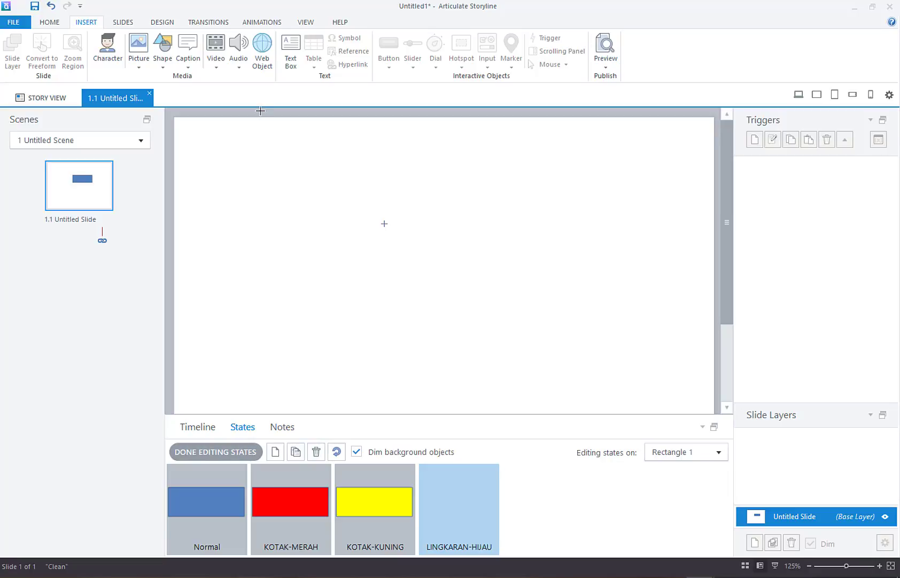
{"action": "mouse_move", "coordinate": [369, 210]}
{"action": "left_mouse_down"}
{"action": "mouse_move", "coordinate": [486, 279]}
{"action": "mouse_move", "coordinate": [521, 319]}
{"action": "left_mouse_up"}
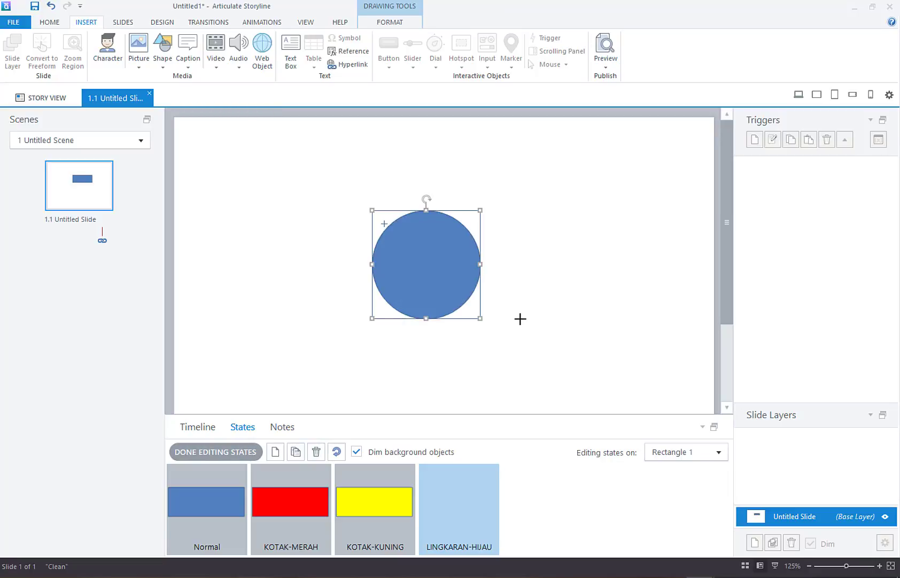
Step: Fill the circle light green, then return to the Normal state and finish editing states
{"action": "left_click", "coordinate": [407, 26]}
{"action": "left_click", "coordinate": [522, 38]}
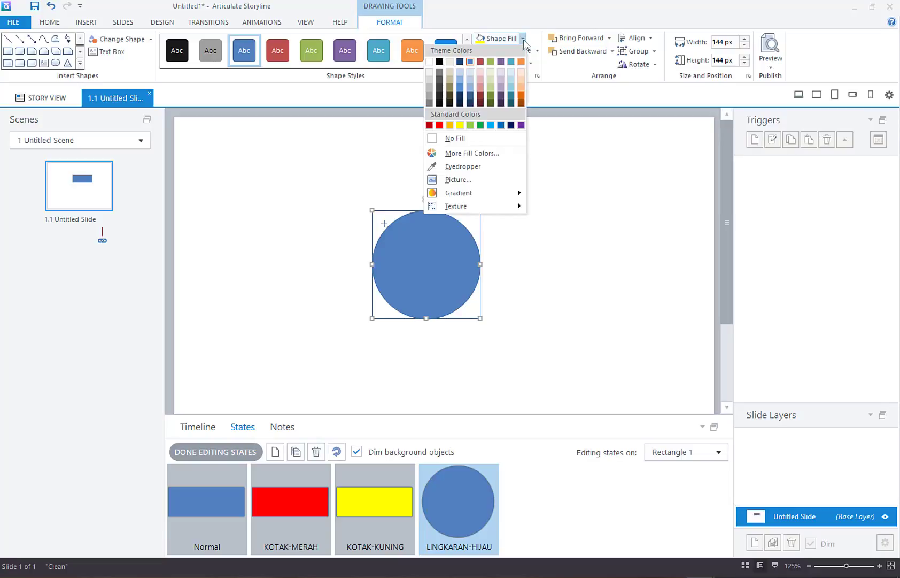
{"action": "left_click", "coordinate": [470, 125]}
{"action": "left_click", "coordinate": [551, 221]}
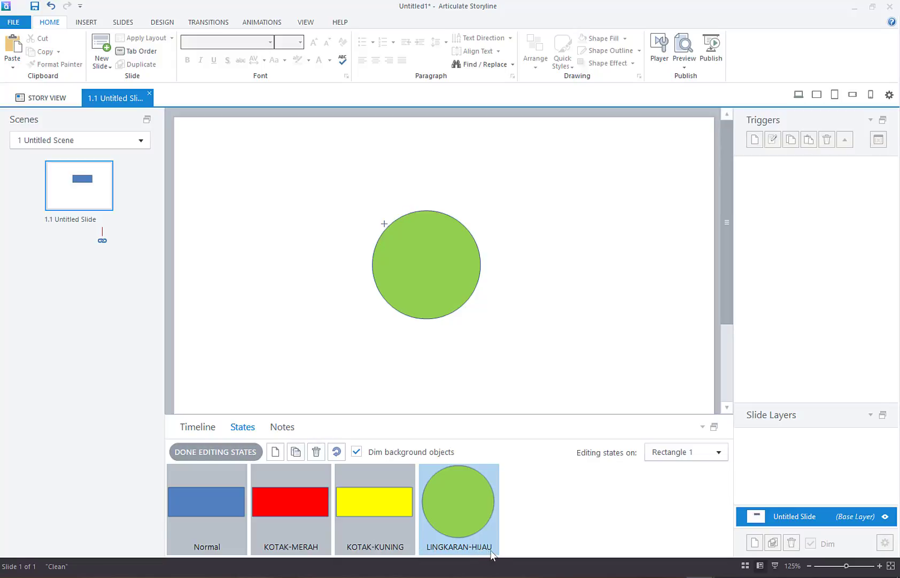
{"action": "left_click", "coordinate": [529, 546]}
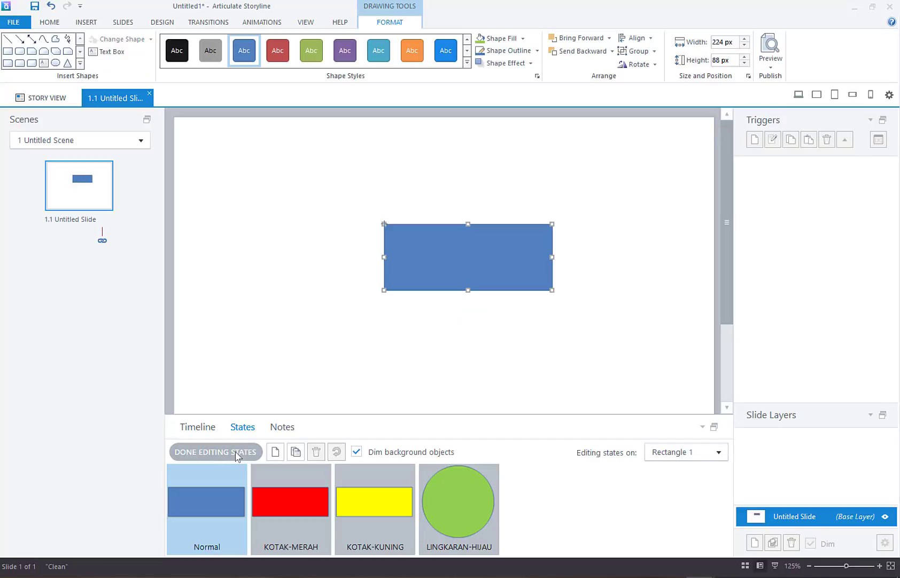
{"action": "left_click", "coordinate": [237, 453]}
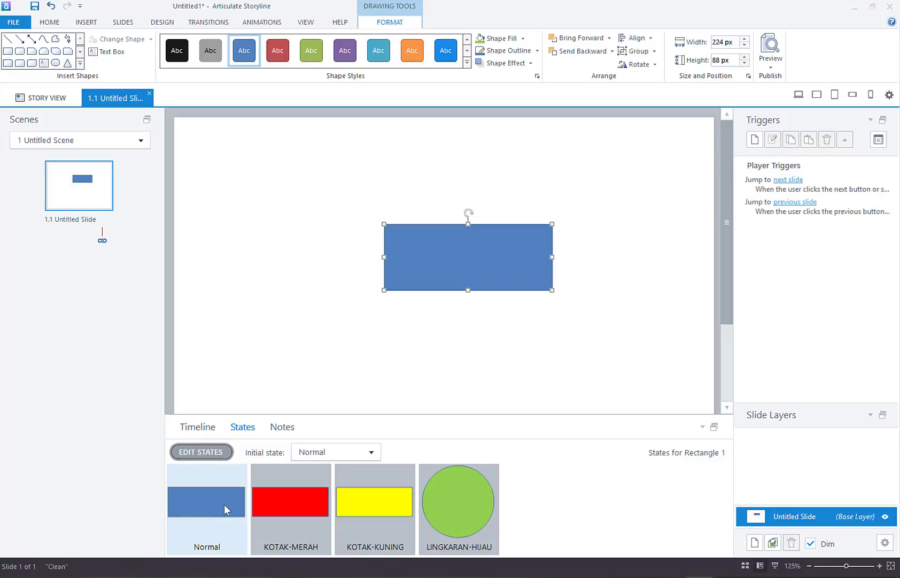
{"action": "left_click", "coordinate": [257, 500]}
{"action": "left_click", "coordinate": [396, 503]}
{"action": "left_click", "coordinate": [457, 506]}
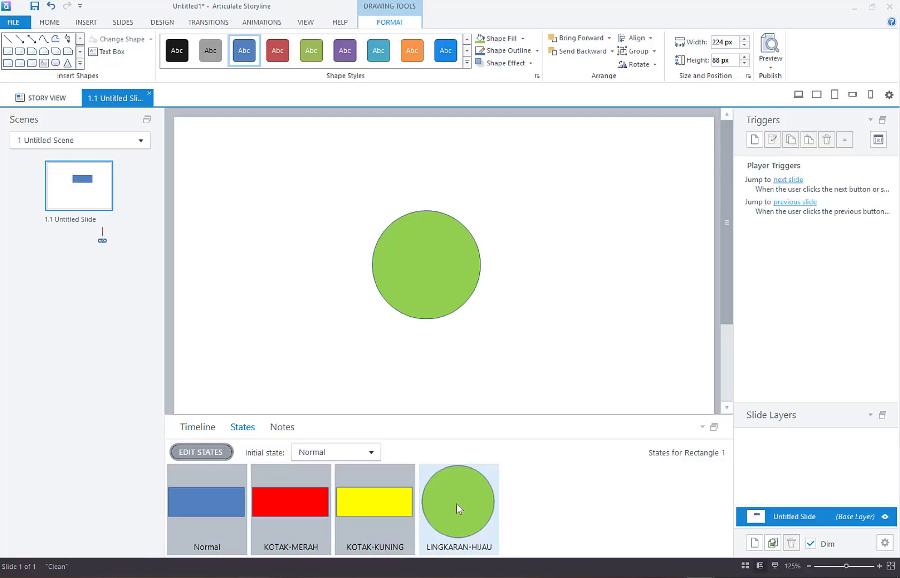
{"action": "left_click", "coordinate": [398, 515]}
{"action": "left_click", "coordinate": [296, 518]}
{"action": "left_click", "coordinate": [214, 516]}
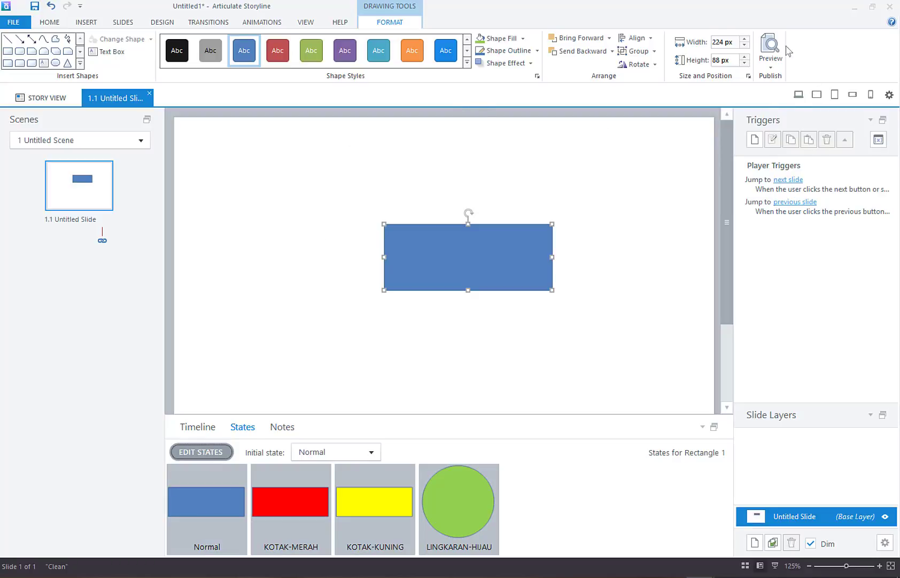
{"action": "left_click", "coordinate": [770, 68]}
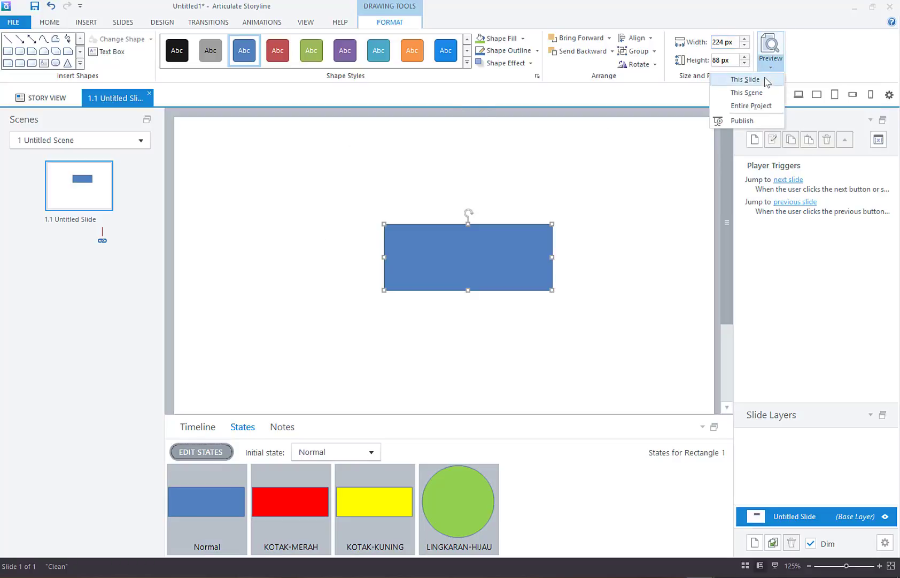
{"action": "left_click", "coordinate": [766, 81]}
{"action": "left_click", "coordinate": [577, 160]}
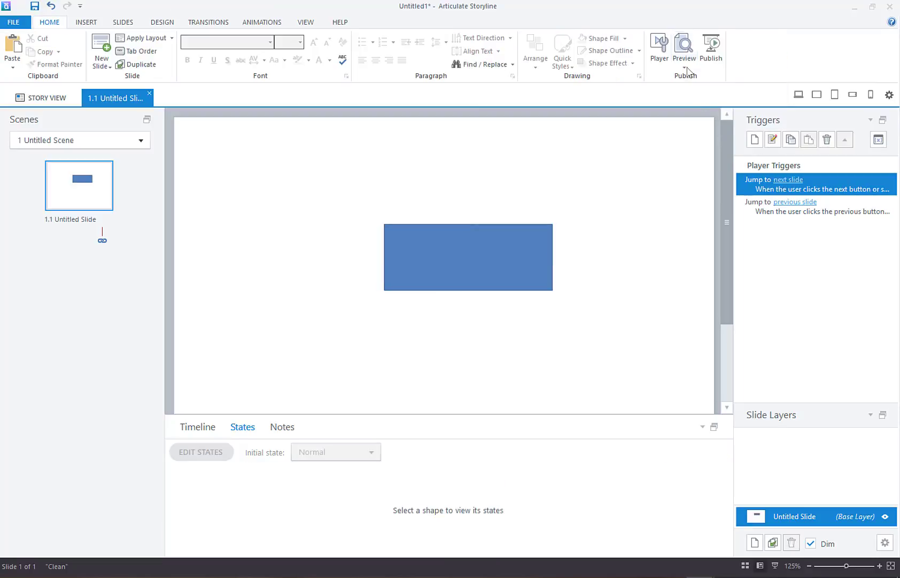
{"action": "left_click", "coordinate": [686, 68]}
{"action": "left_click", "coordinate": [677, 106]}
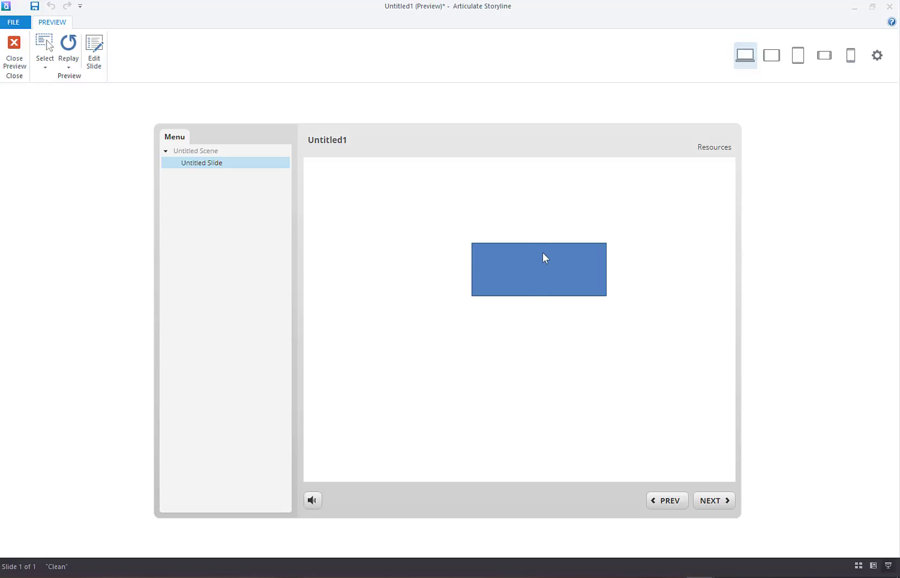
{"action": "left_click", "coordinate": [15, 49]}
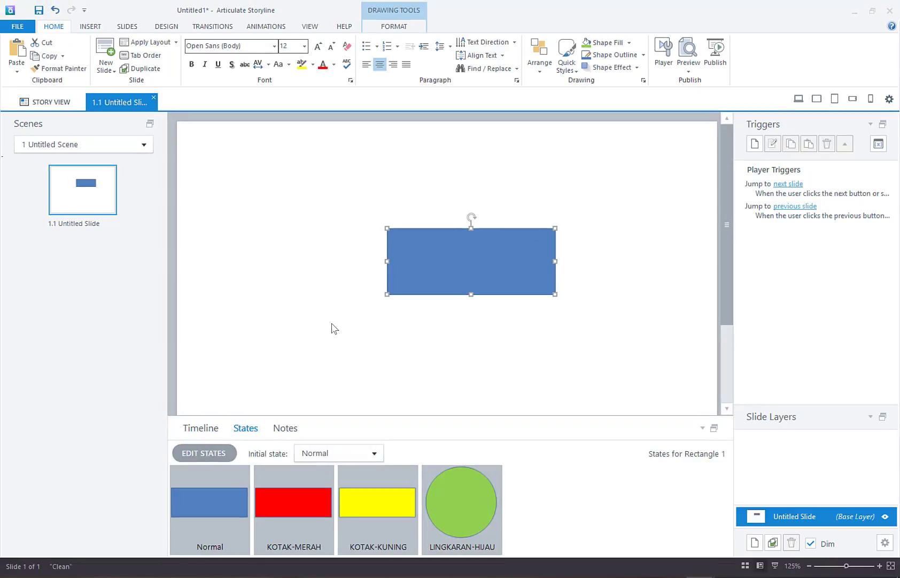
Step: Delete the KOTAK-MERAH state from Rectangle 1 and confirm the deletion
{"action": "left_click", "coordinate": [222, 455]}
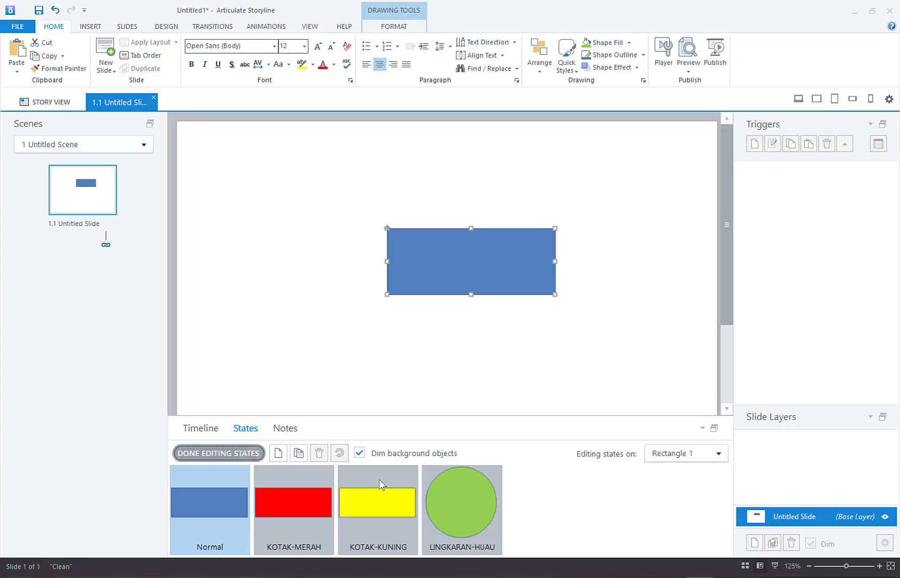
{"action": "left_click", "coordinate": [315, 477]}
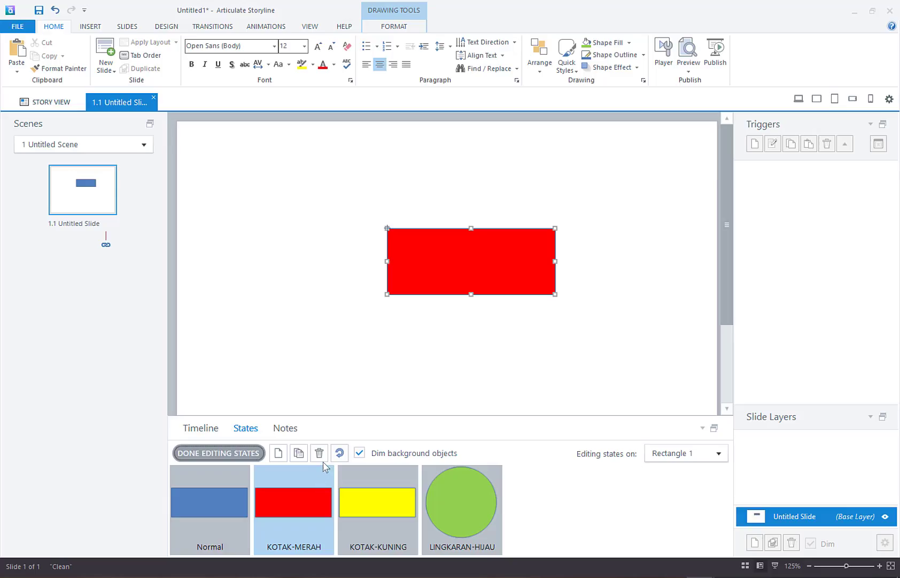
{"action": "left_click", "coordinate": [320, 453]}
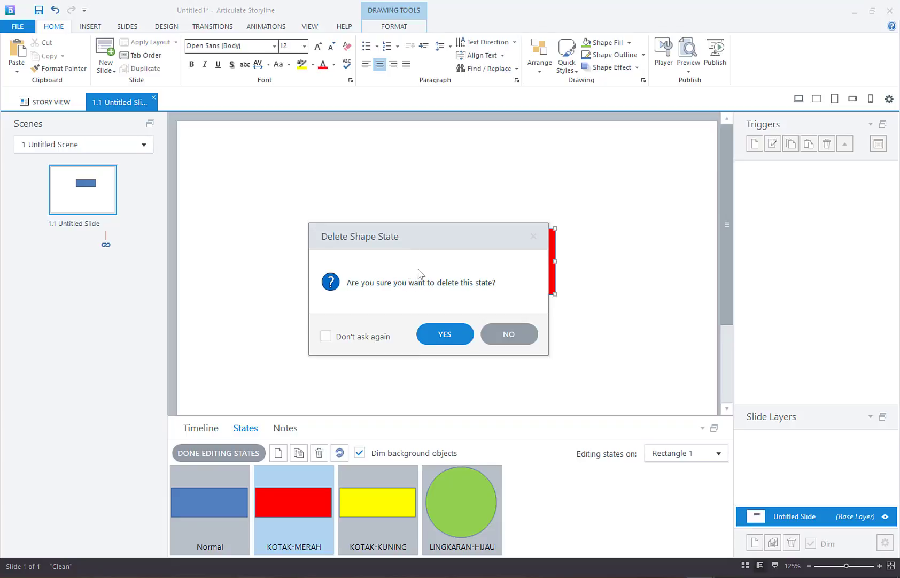
{"action": "left_click", "coordinate": [443, 334]}
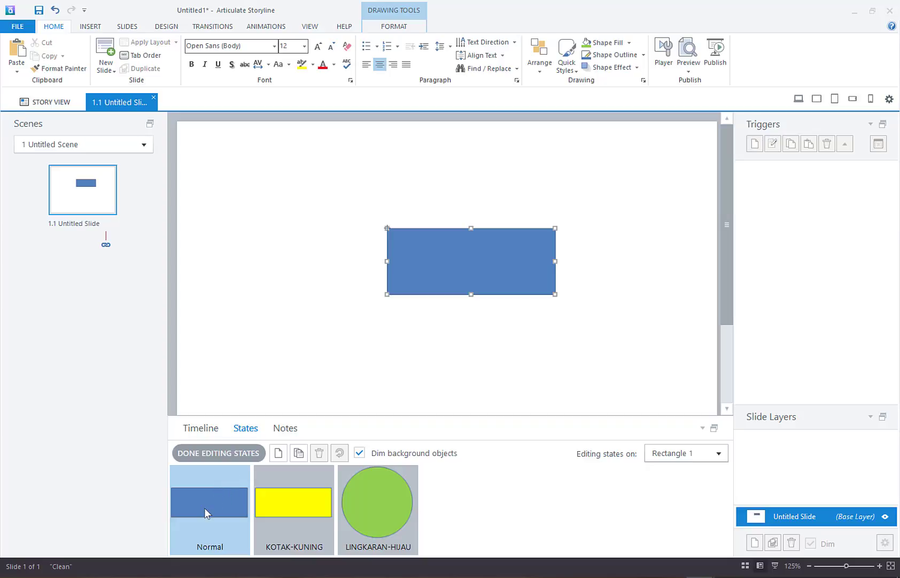
Step: Duplicate the blue Normal state and name the copy KOTAK-BIRU-COPY
{"action": "left_click", "coordinate": [305, 452]}
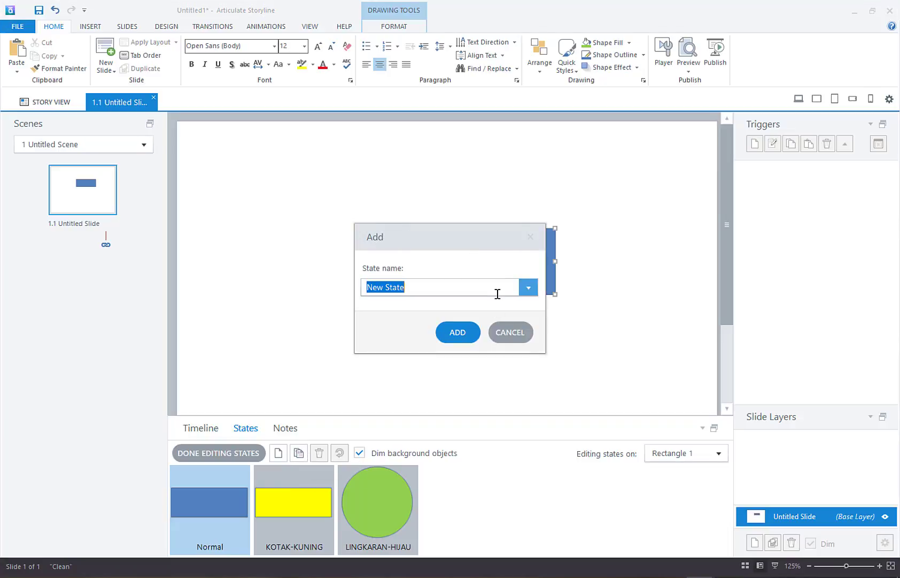
{"action": "key", "text": "BackSpace"}
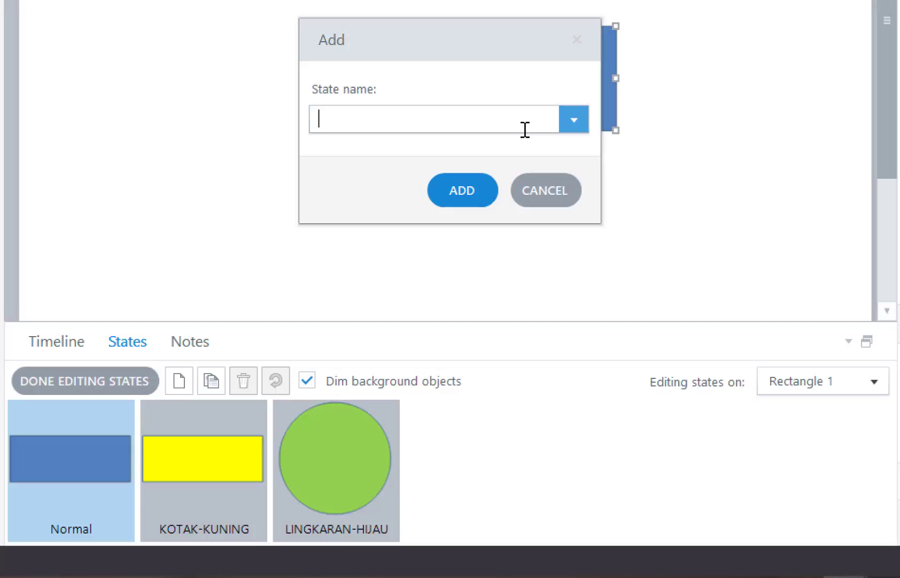
{"action": "type", "text": "KOTAK-BIRU-"}
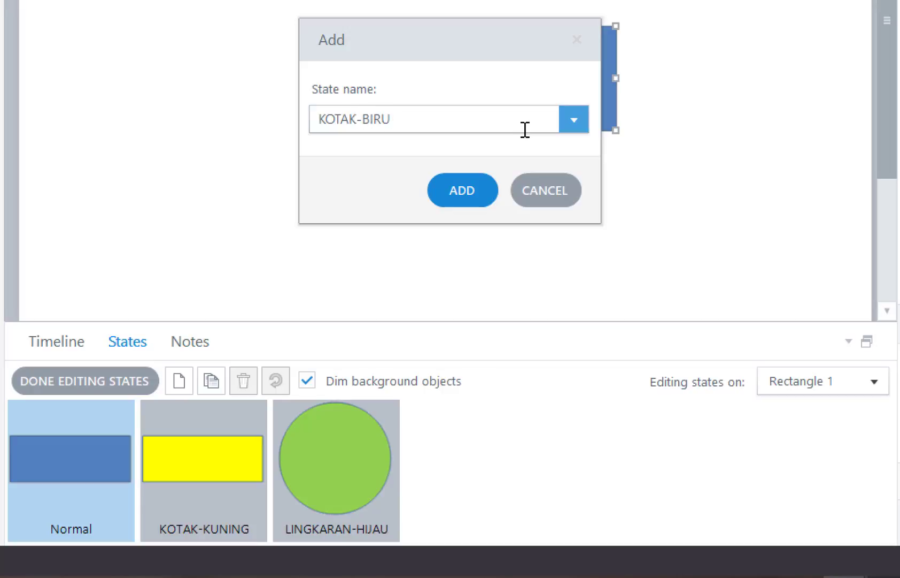
{"action": "type", "text": "COPY"}
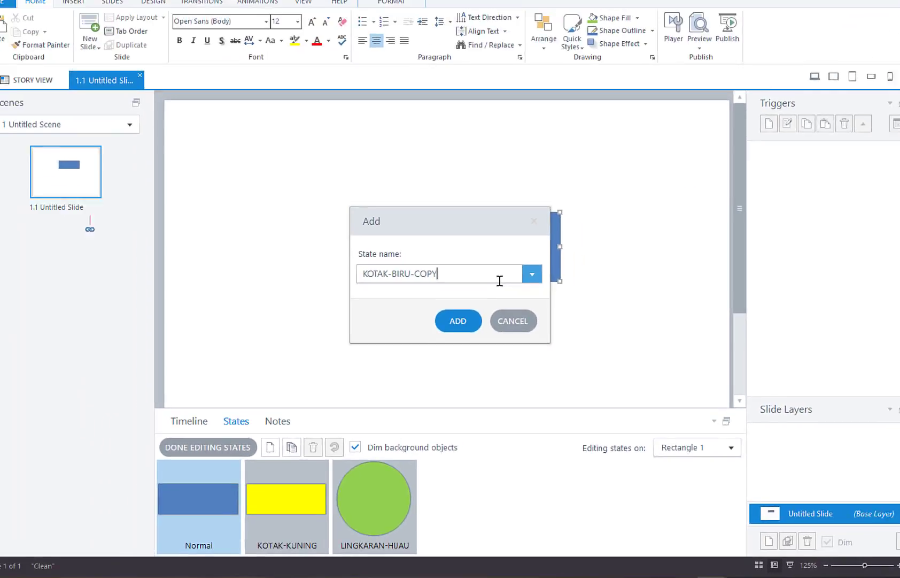
{"action": "key", "text": "Return"}
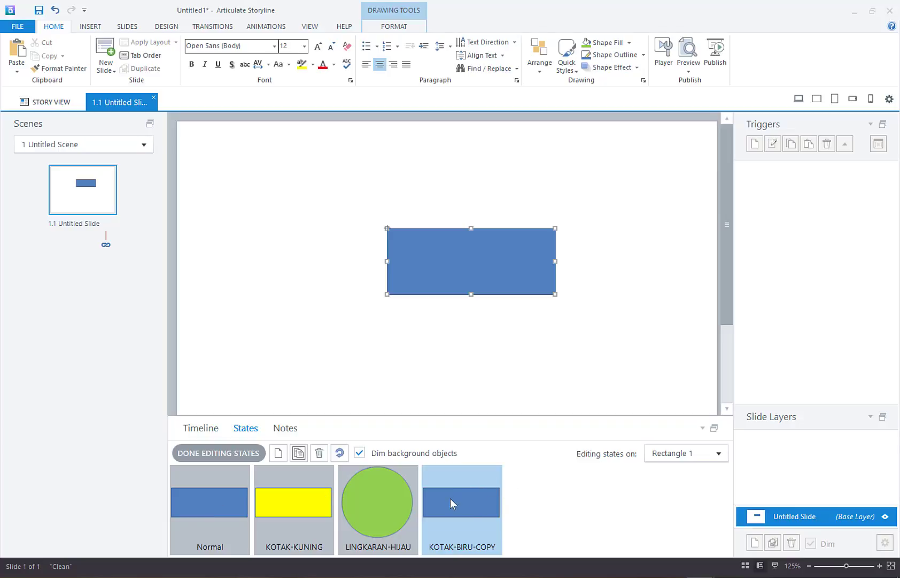
{"action": "key", "text": "Tab"}
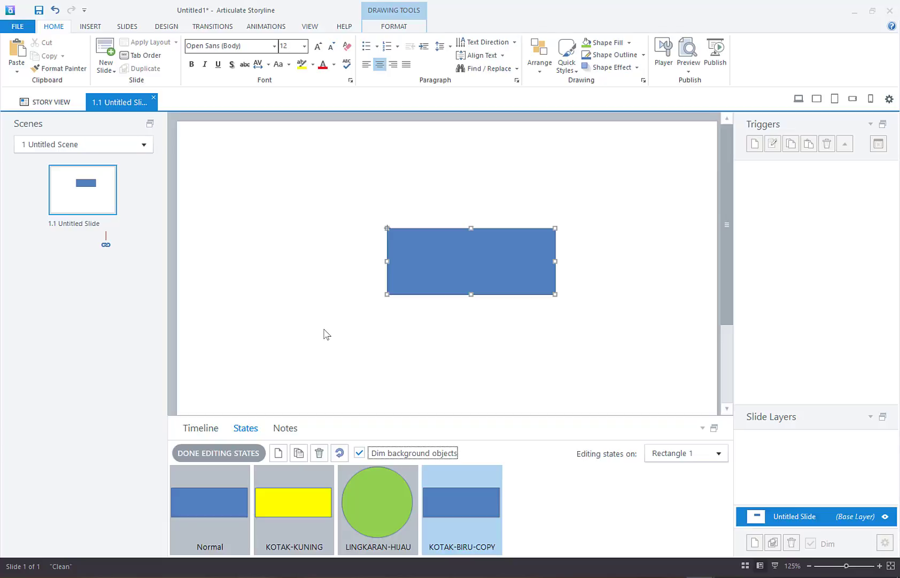
Step: Undo the last change, reset LINGKARAN-HIJAU and KOTAK-KUNING to match Normal, then finish editing
{"action": "key", "text": "ctrl+z"}
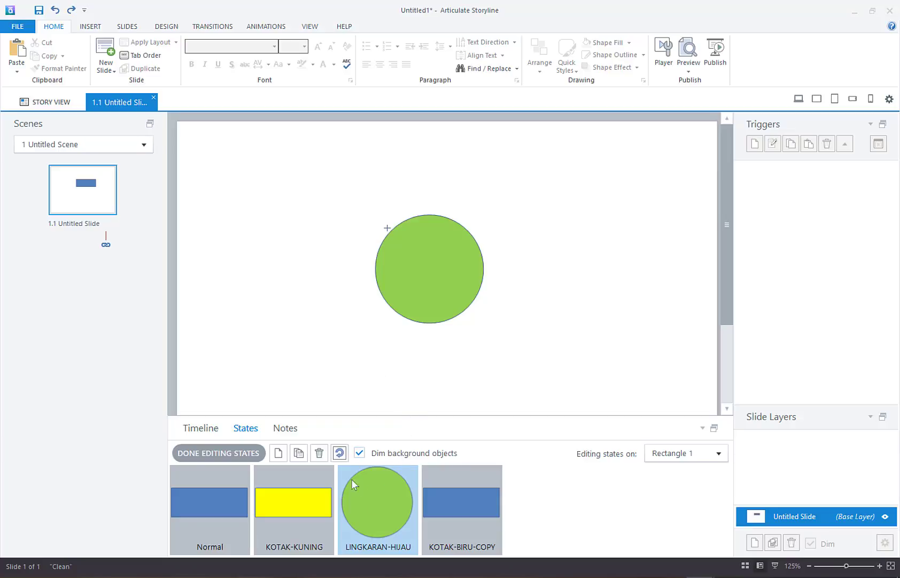
{"action": "left_click", "coordinate": [341, 454]}
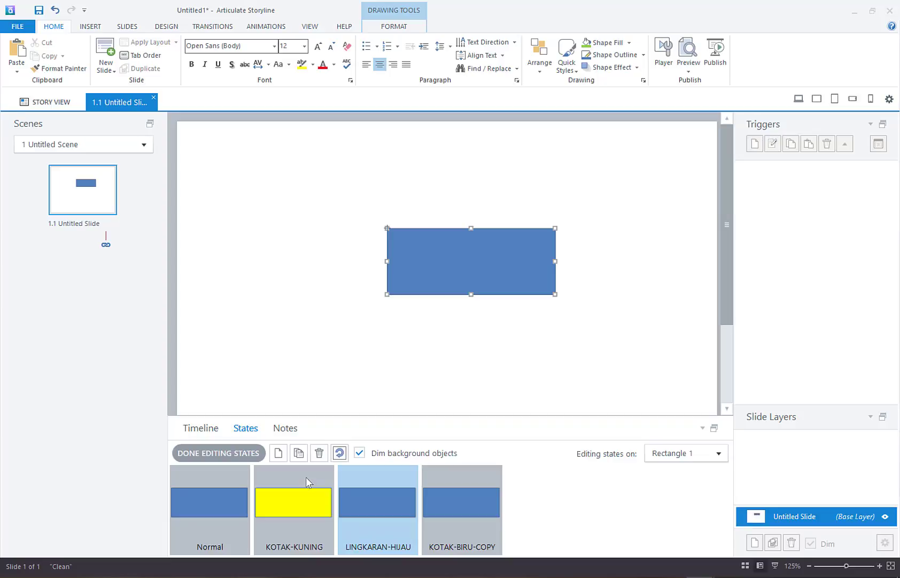
{"action": "left_click", "coordinate": [306, 476]}
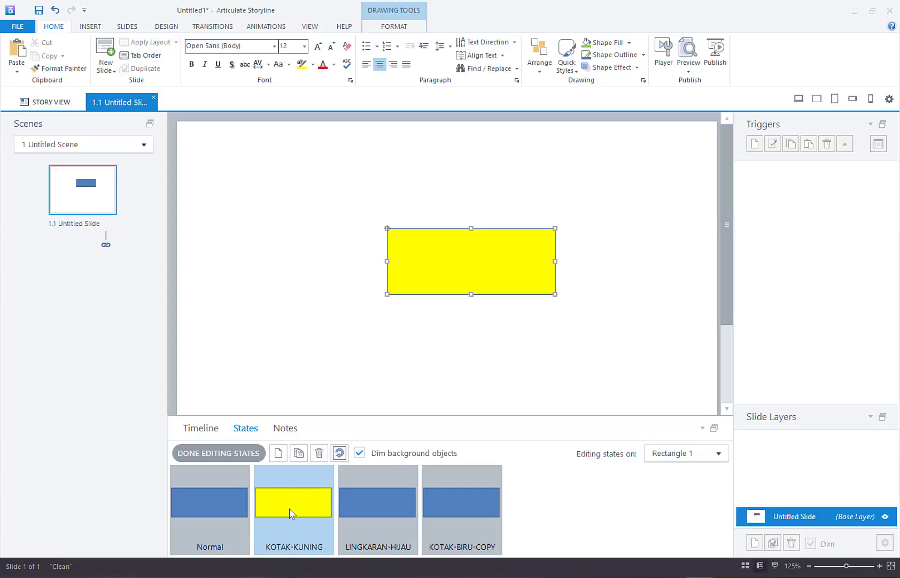
{"action": "left_click", "coordinate": [343, 453]}
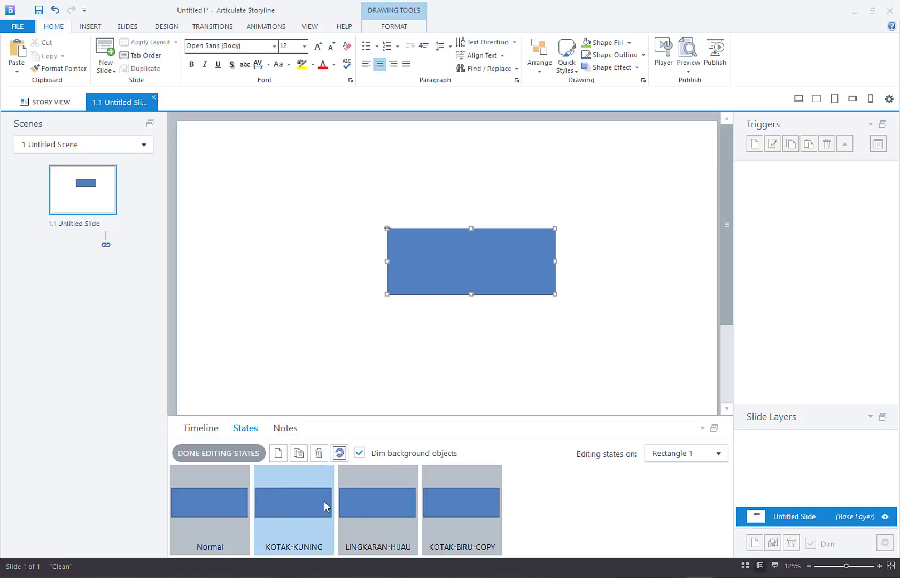
{"action": "left_click", "coordinate": [232, 452]}
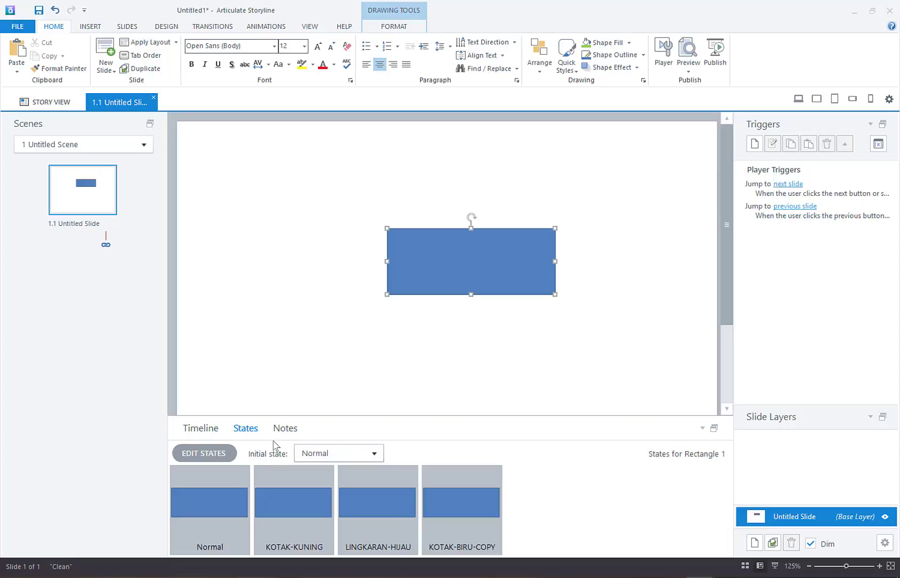
Step: Set Rectangle 1's initial state to KOTAK-KUNING and switch to the MEDIA TIK PROJECT.story window
{"action": "left_click", "coordinate": [381, 454]}
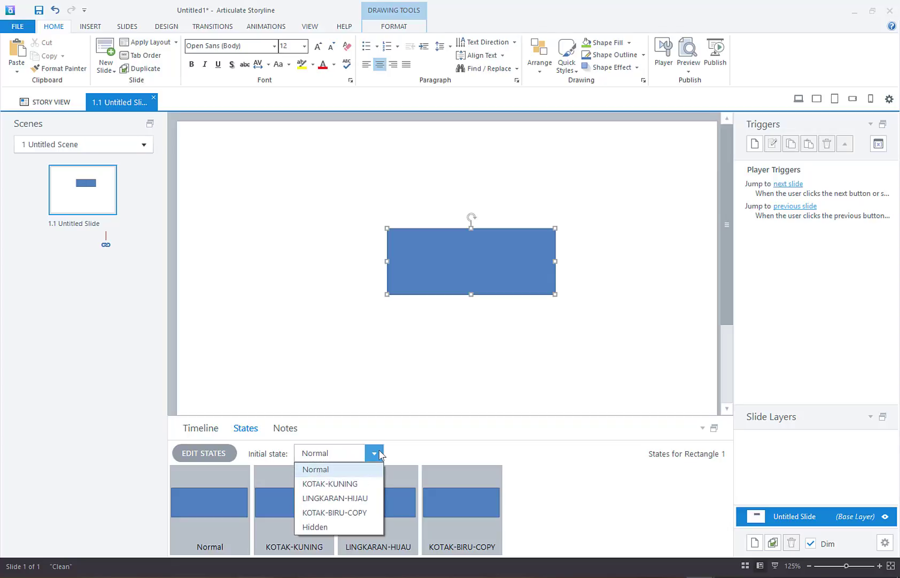
{"action": "left_click", "coordinate": [366, 482]}
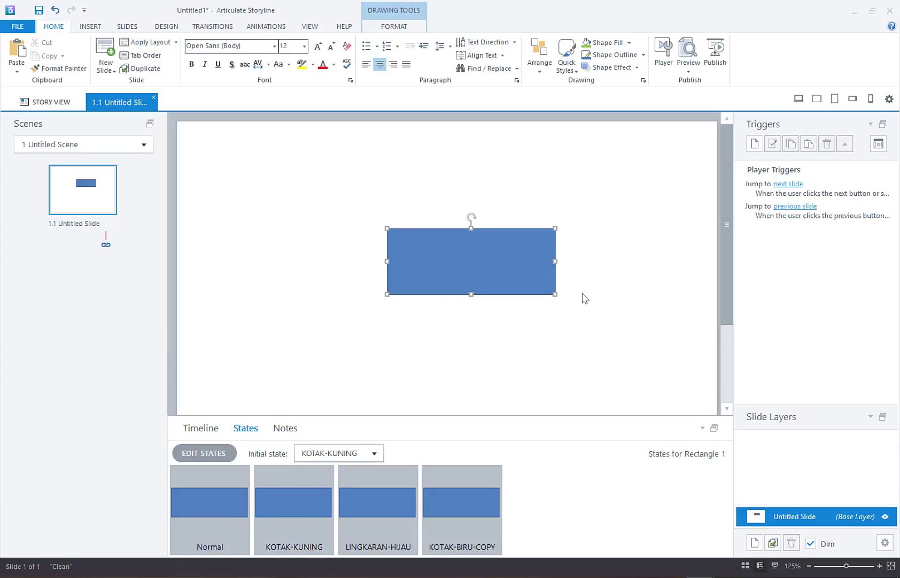
{"action": "left_click", "coordinate": [302, 282]}
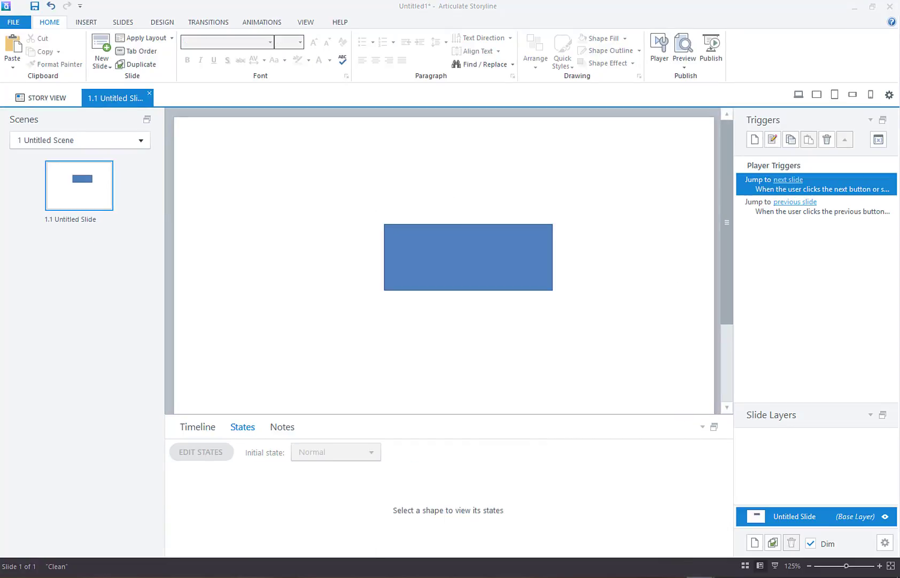
{"action": "left_click", "coordinate": [607, 546]}
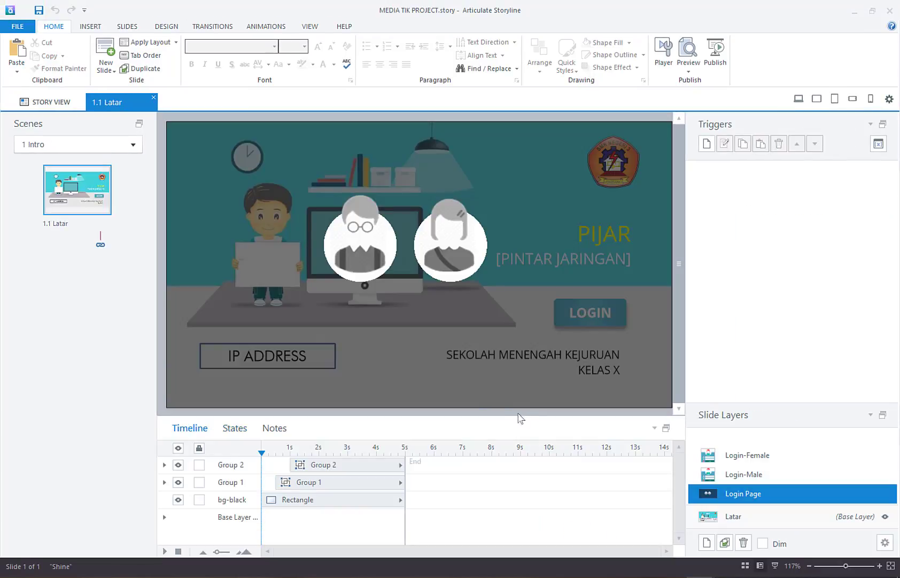
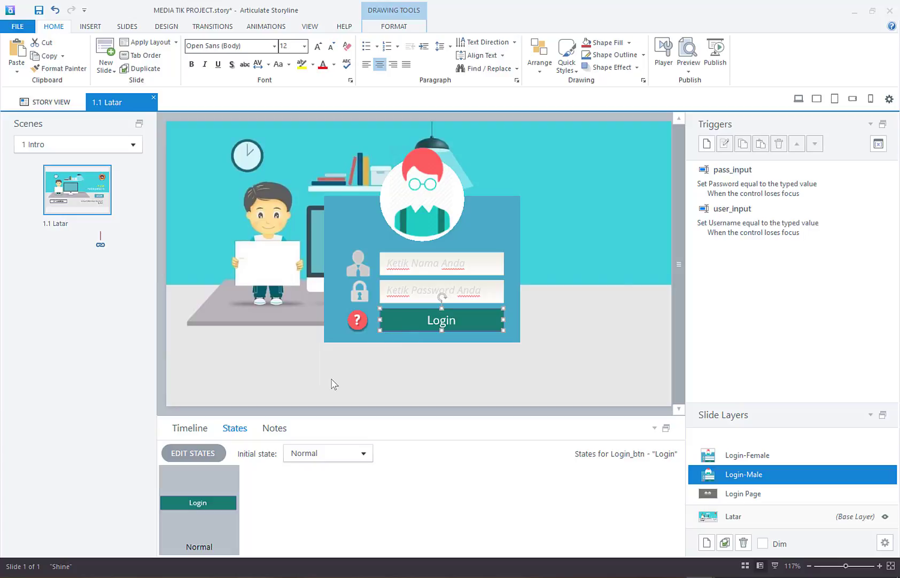
Step: Open state editing for Login_btn on the Login-Male layer
{"action": "left_click", "coordinate": [200, 451]}
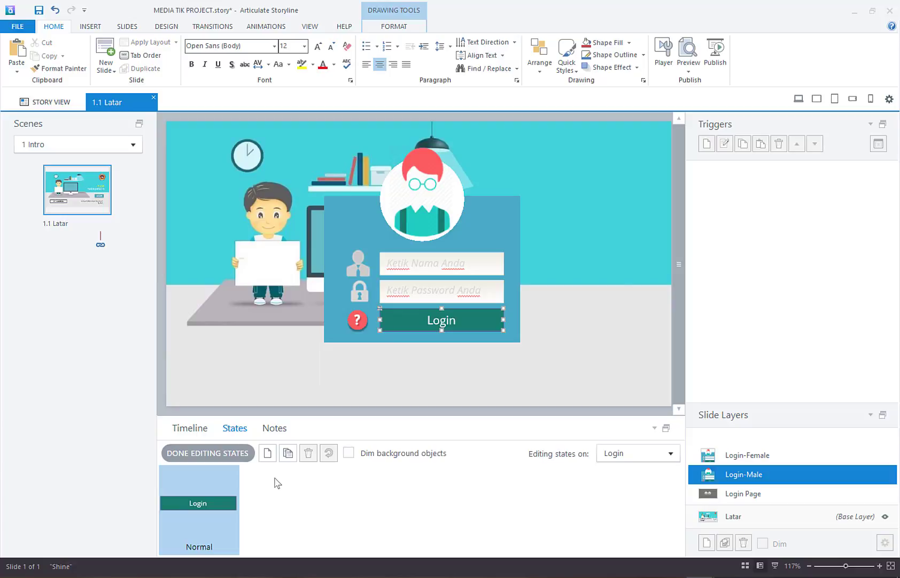
Step: Add a new state named LOGIN-ORANGE to the Login button
{"action": "left_click", "coordinate": [268, 453]}
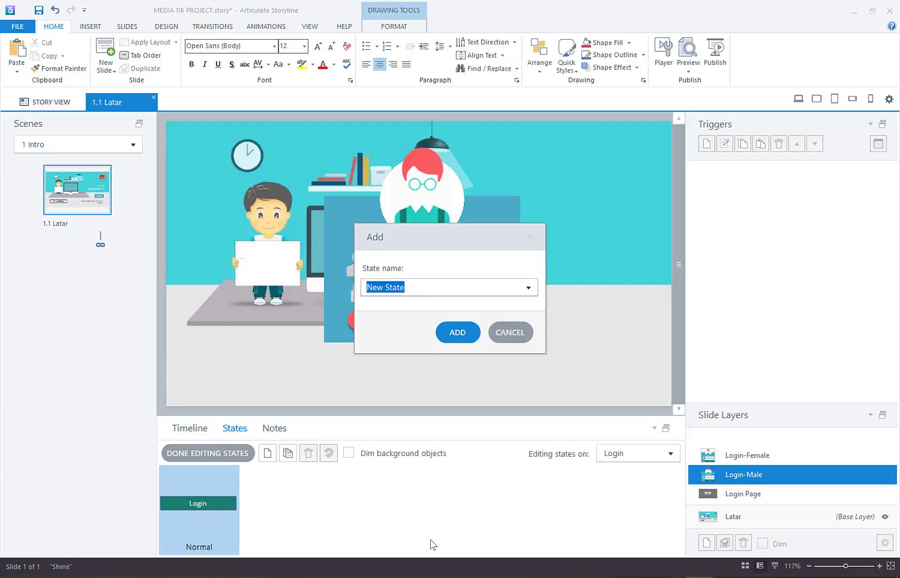
{"action": "type", "text": "LOGIN-HIJAU"}
{"action": "key", "text": "BackSpace"}
{"action": "key", "text": "BackSpace"}
{"action": "key", "text": "BackSpace"}
{"action": "key", "text": "BackSpace"}
{"action": "key", "text": "BackSpace"}
{"action": "key", "text": "BackSpace"}
{"action": "key", "text": "BackSpace"}
{"action": "key", "text": "BackSpace"}
{"action": "key", "text": "BackSpace"}
{"action": "key", "text": "BackSpace"}
{"action": "key", "text": "BackSpace"}
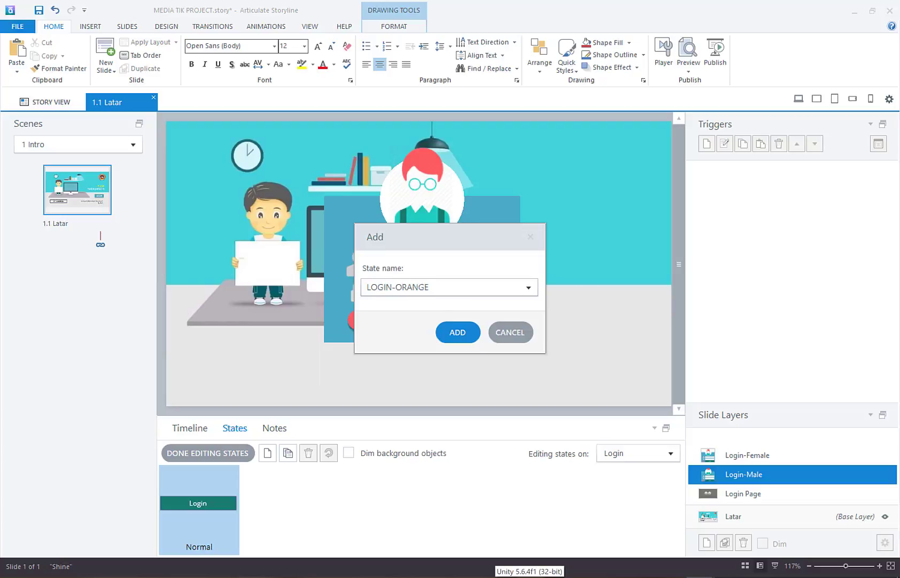
{"action": "left_click", "coordinate": [458, 332]}
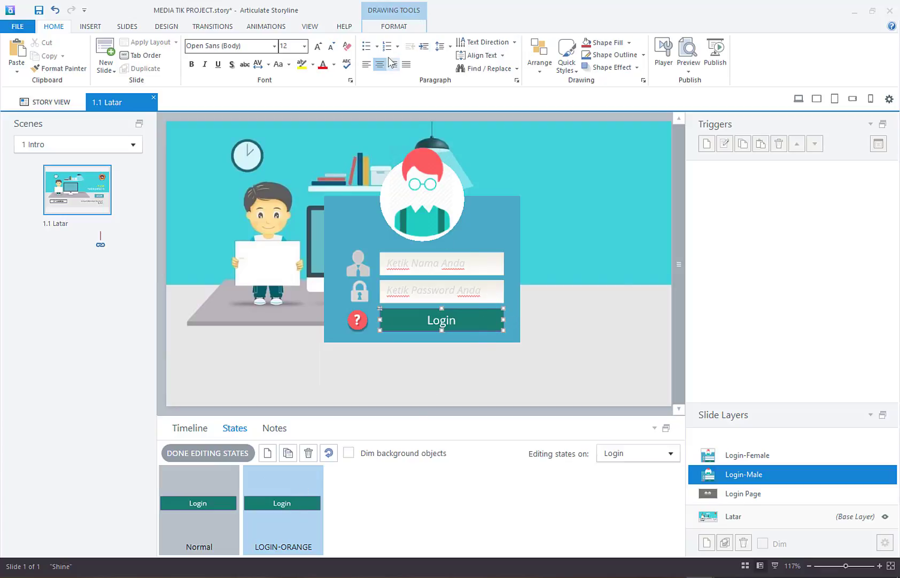
Step: Give LOGIN-ORANGE an orange shape fill with no outline, then finish editing states
{"action": "left_click", "coordinate": [398, 27]}
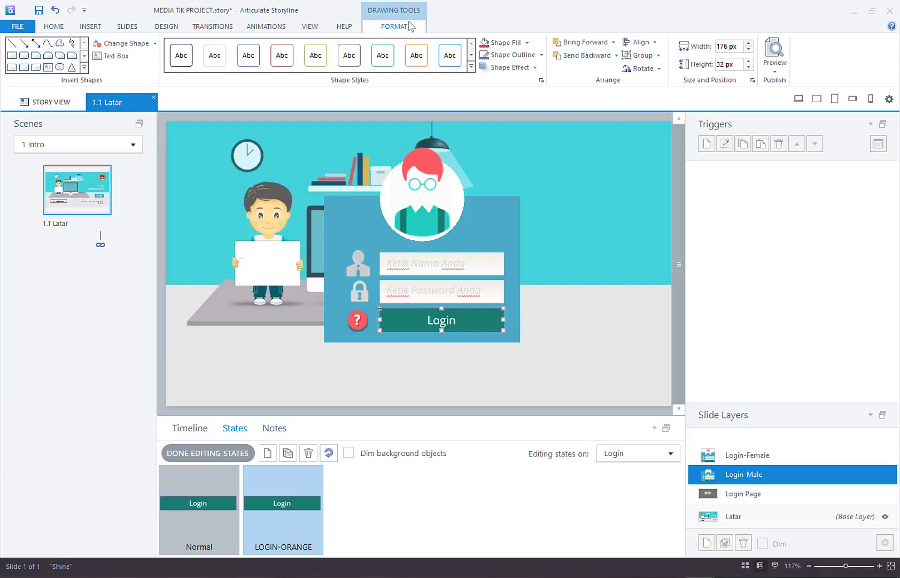
{"action": "left_click", "coordinate": [528, 43]}
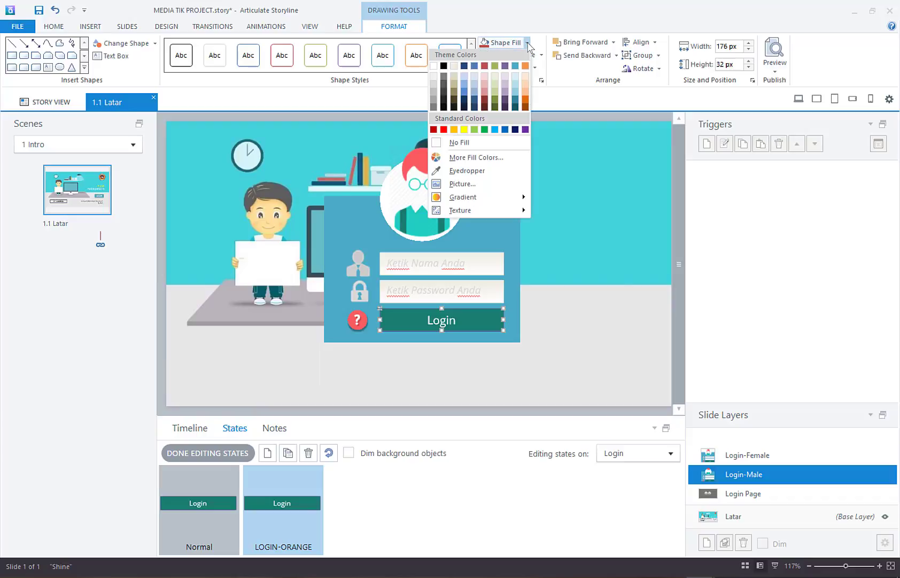
{"action": "left_click", "coordinate": [454, 129]}
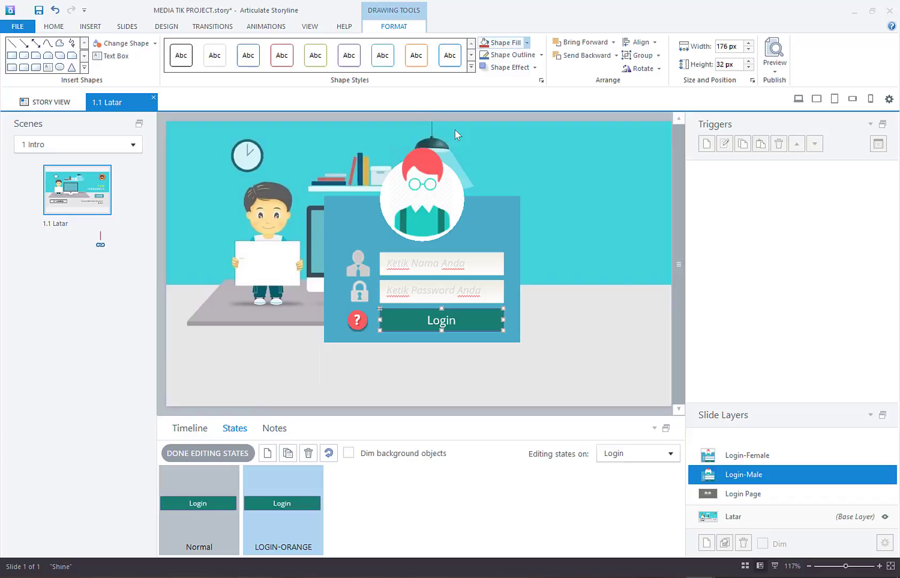
{"action": "left_click", "coordinate": [541, 54]}
{"action": "left_click", "coordinate": [507, 154]}
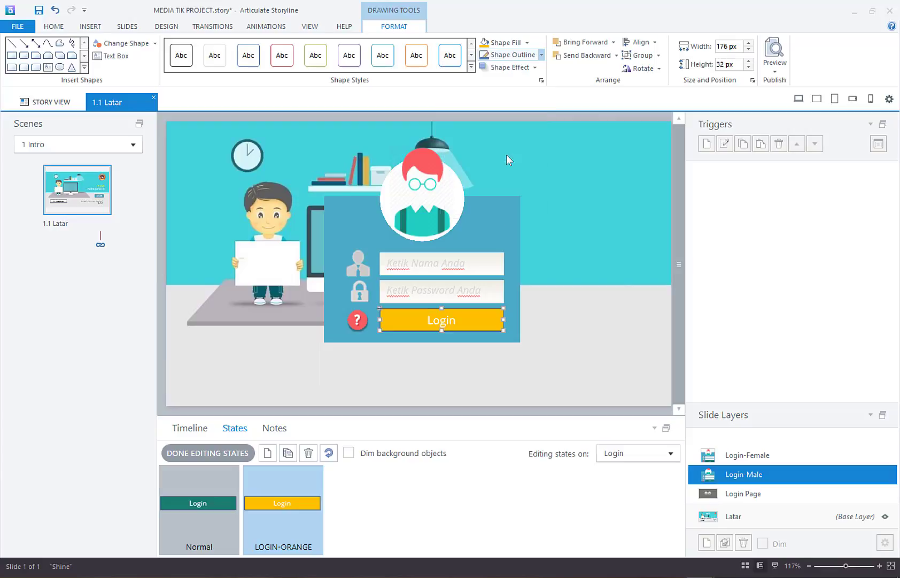
{"action": "left_click", "coordinate": [572, 250]}
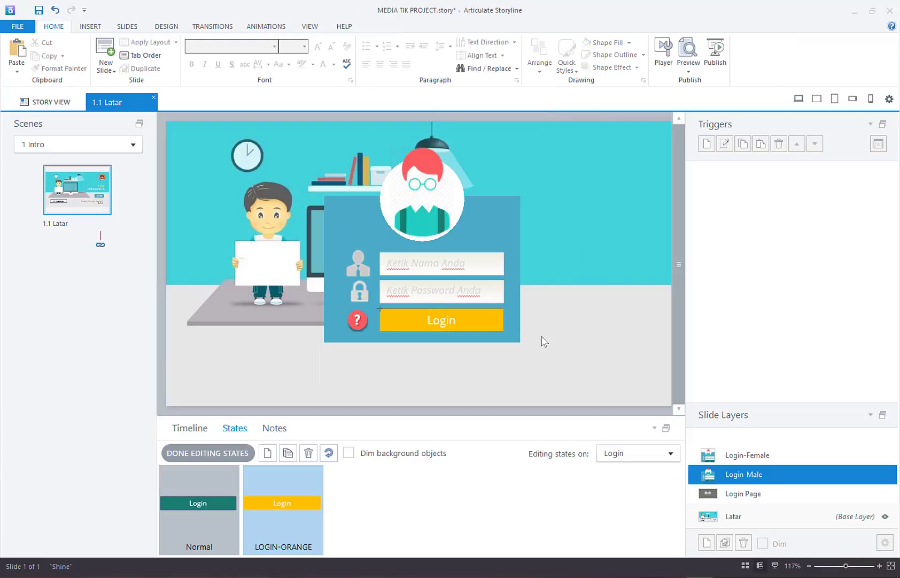
{"action": "left_click", "coordinate": [470, 322]}
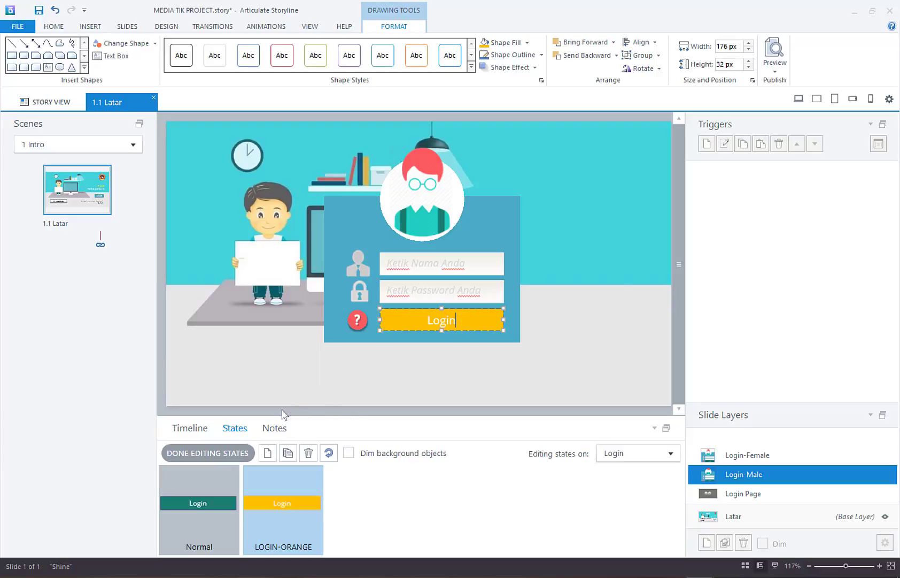
{"action": "left_click", "coordinate": [225, 456]}
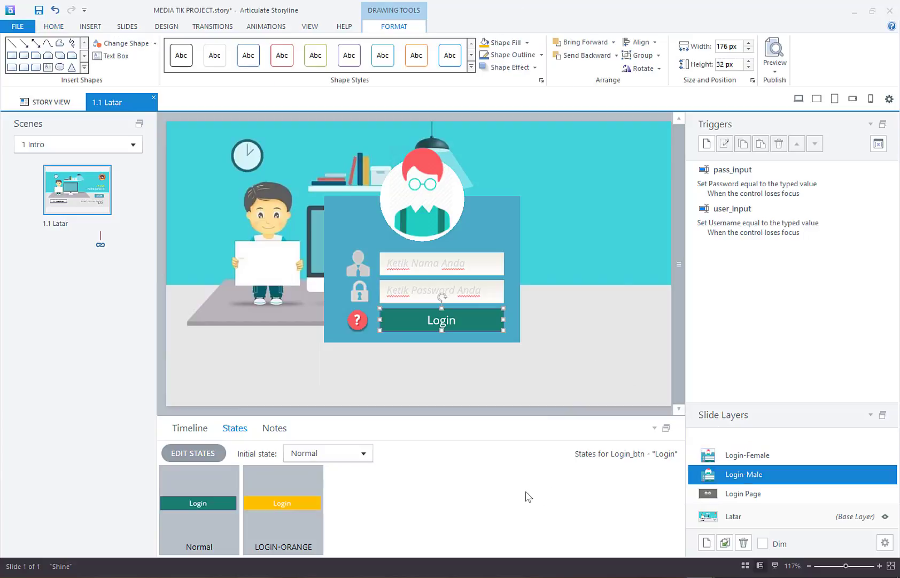
Step: On the Login-Female layer, add a LOGIN-ORANGE state to the Login button
{"action": "left_click", "coordinate": [769, 455]}
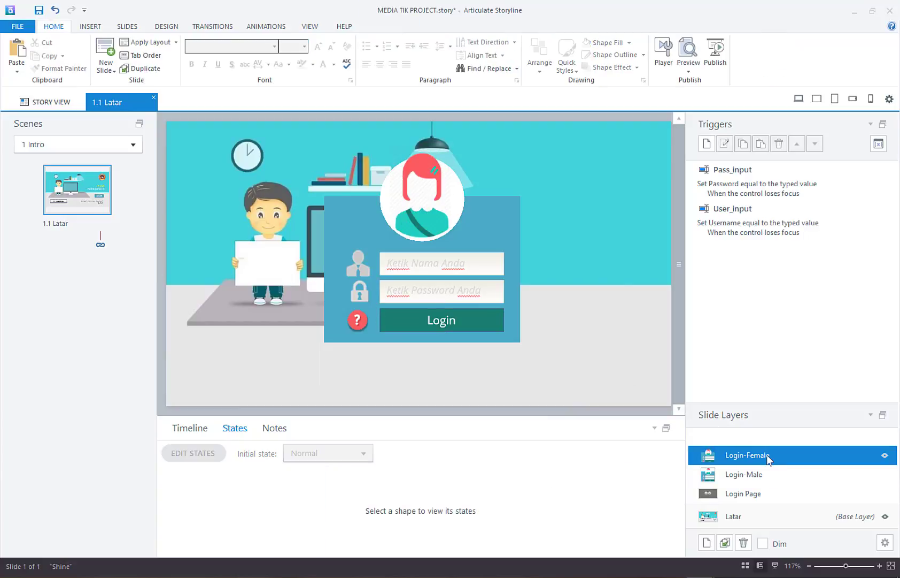
{"action": "left_click", "coordinate": [499, 314]}
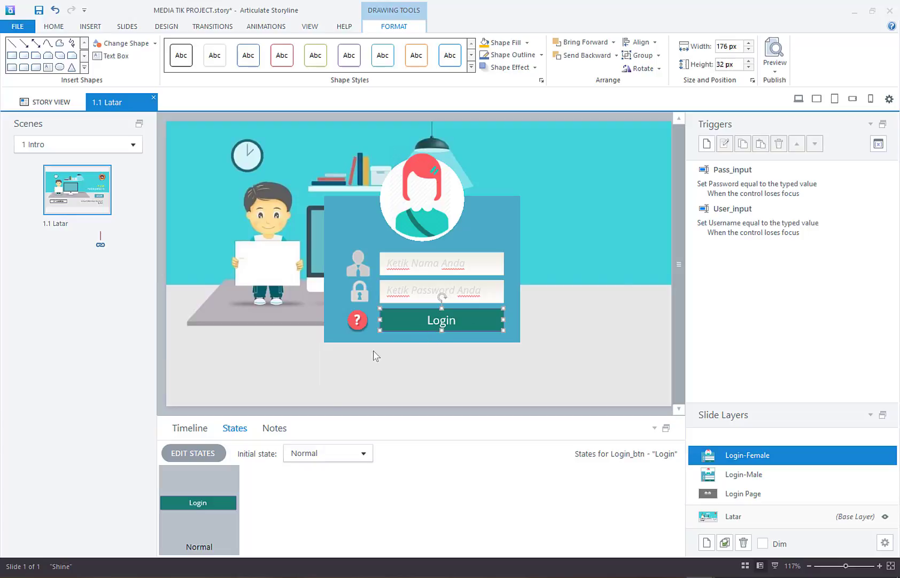
{"action": "left_click", "coordinate": [262, 431]}
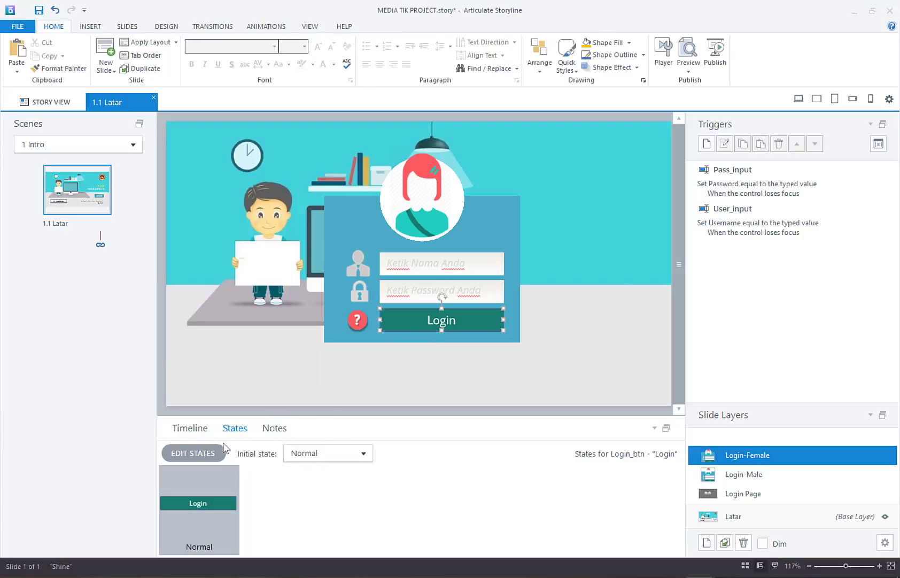
{"action": "left_click", "coordinate": [203, 452]}
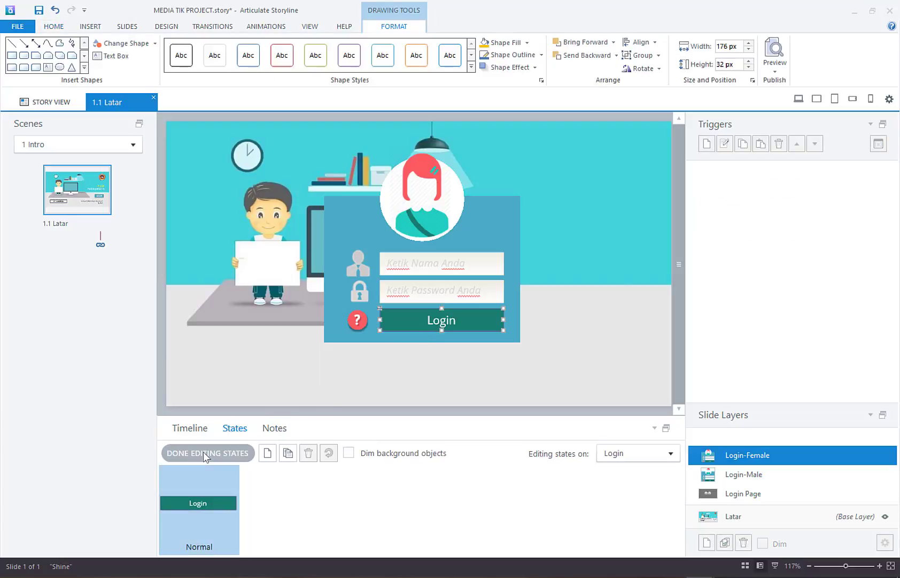
{"action": "left_click", "coordinate": [267, 452]}
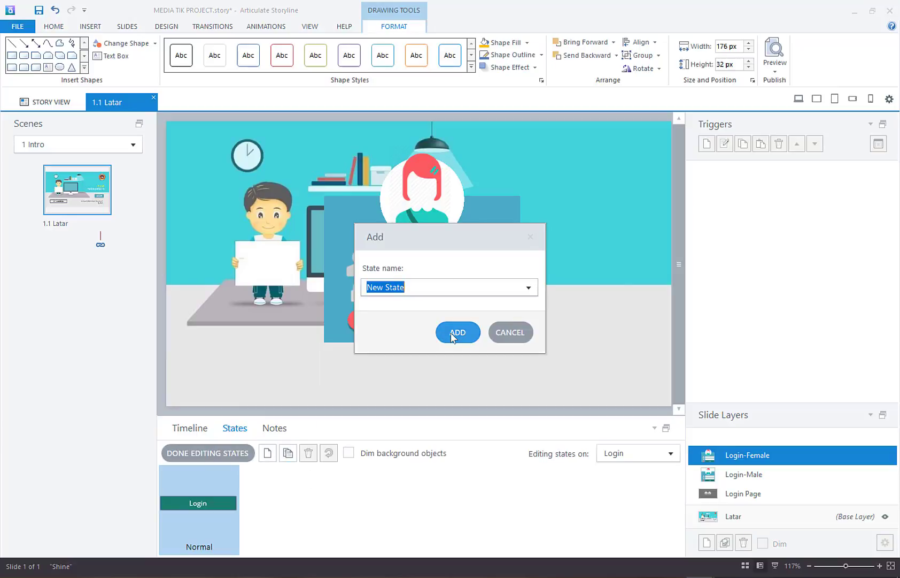
{"action": "type", "text": "LOGIN-ORANGE"}
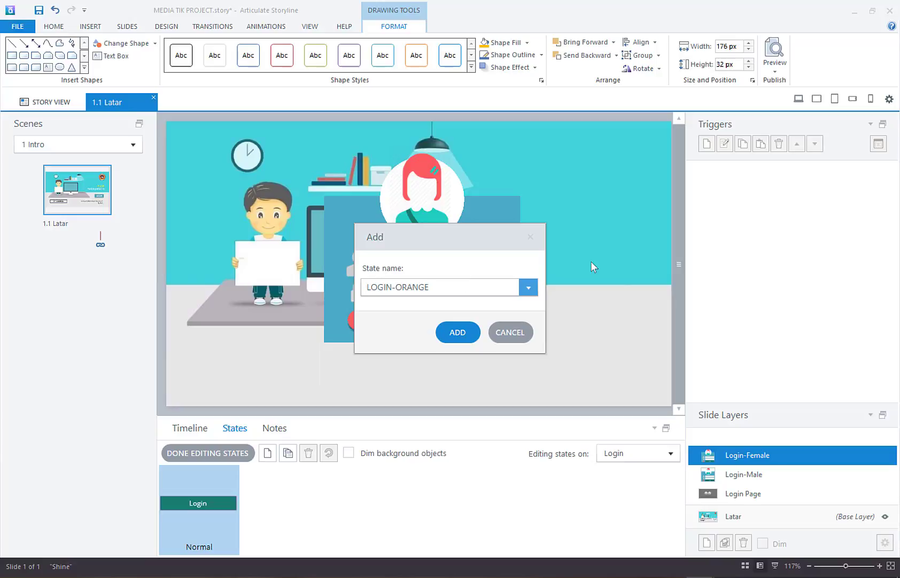
{"action": "left_click", "coordinate": [469, 332]}
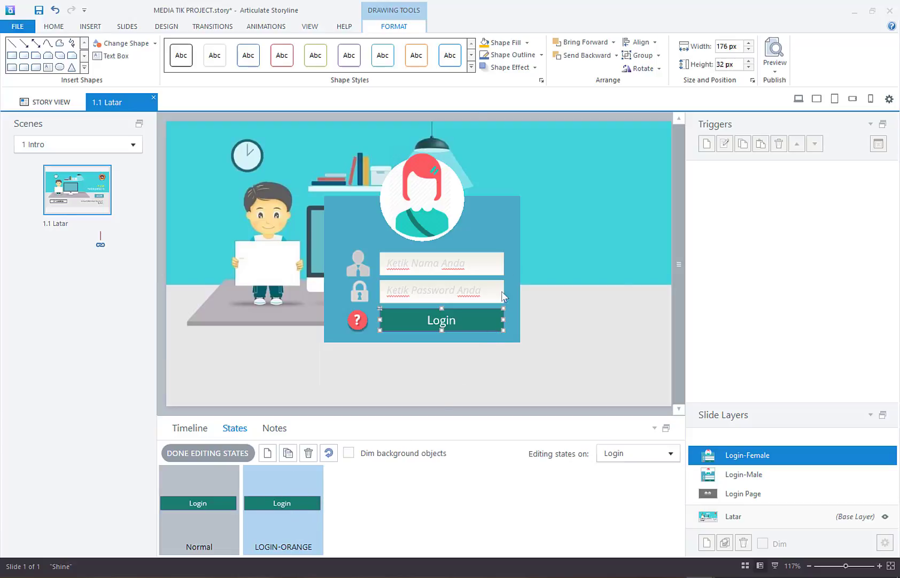
Step: Fill LOGIN-ORANGE orange with no outline, compare it against Normal, and close state editing
{"action": "left_click", "coordinate": [485, 44]}
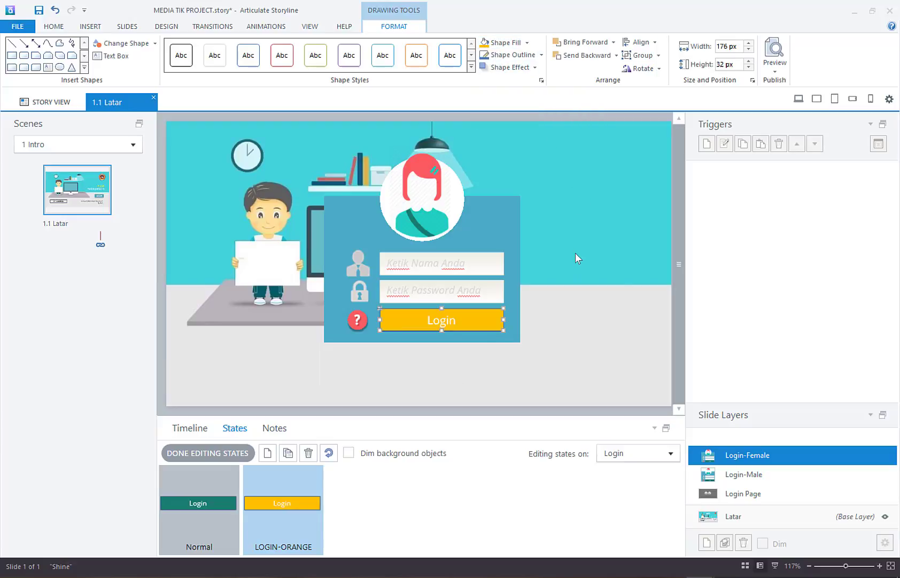
{"action": "left_click", "coordinate": [541, 55]}
{"action": "left_click", "coordinate": [503, 155]}
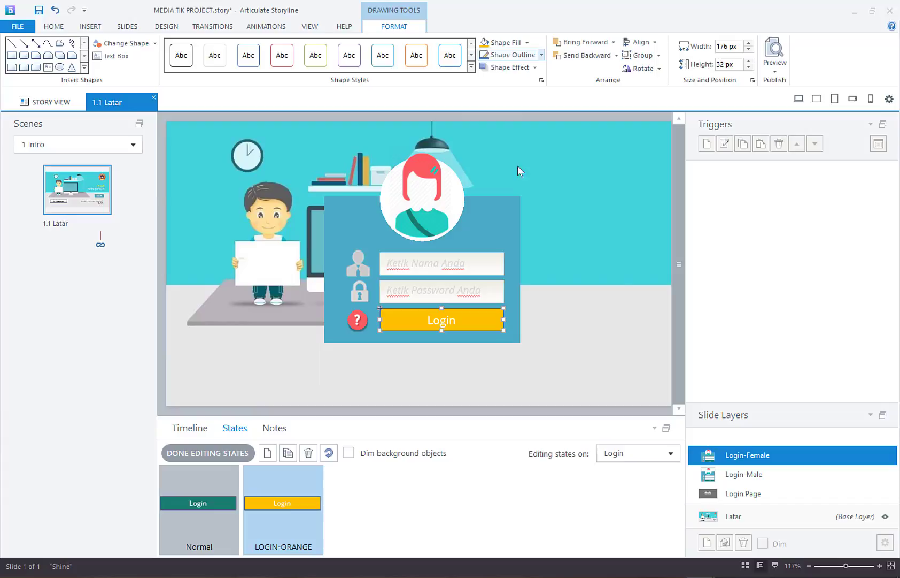
{"action": "left_click", "coordinate": [588, 257]}
{"action": "left_click", "coordinate": [537, 312]}
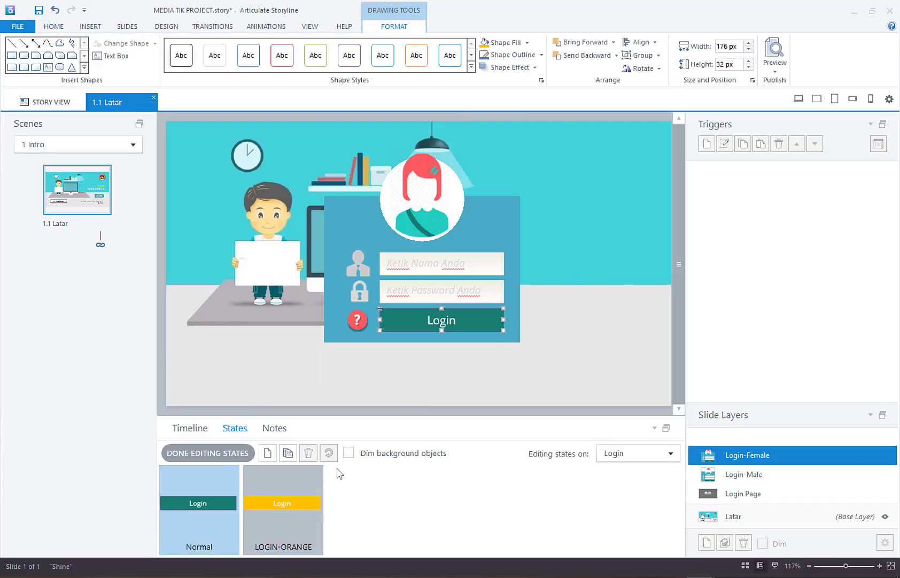
{"action": "left_click", "coordinate": [288, 496]}
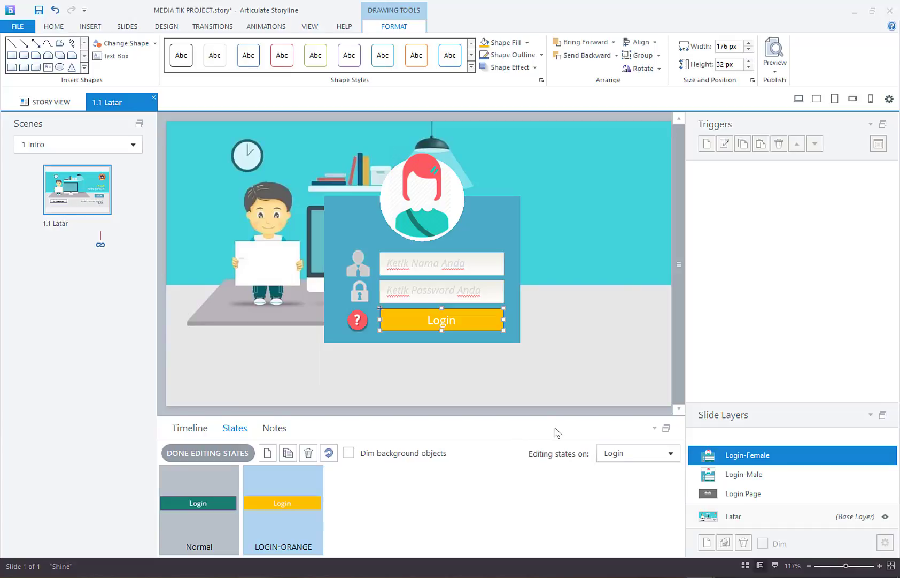
{"action": "key", "text": "Escape"}
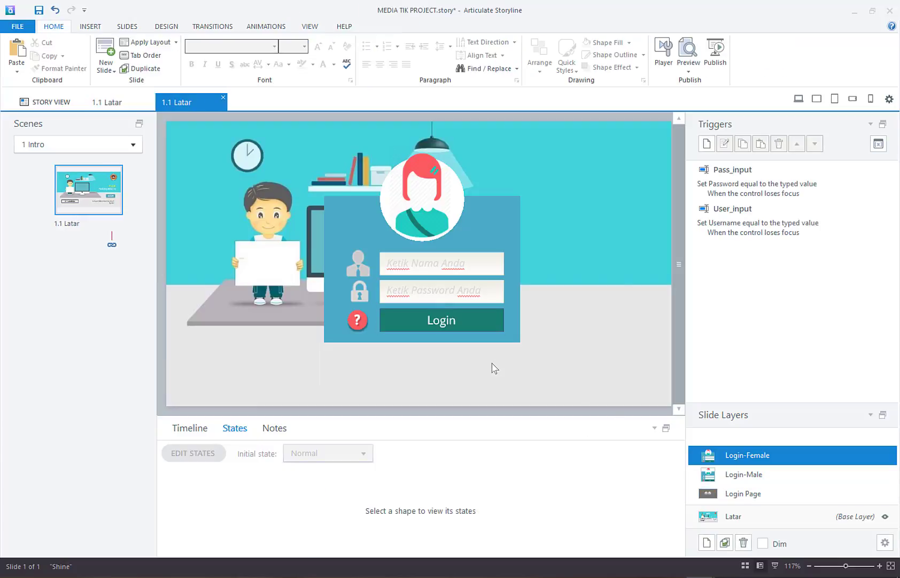
Step: Play the Login Page layer's timeline, then replay the Login-Male layer's animation
{"action": "left_click", "coordinate": [727, 501]}
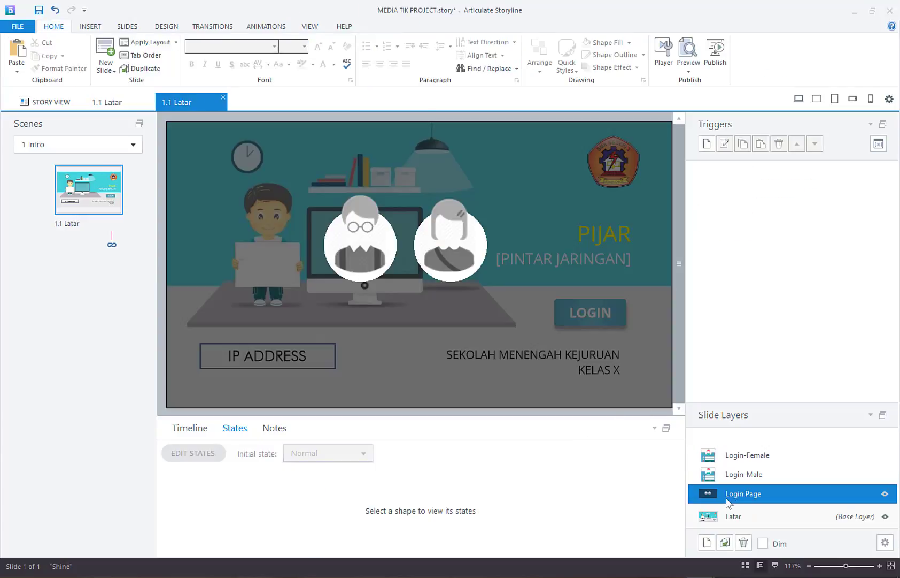
{"action": "left_click", "coordinate": [204, 429]}
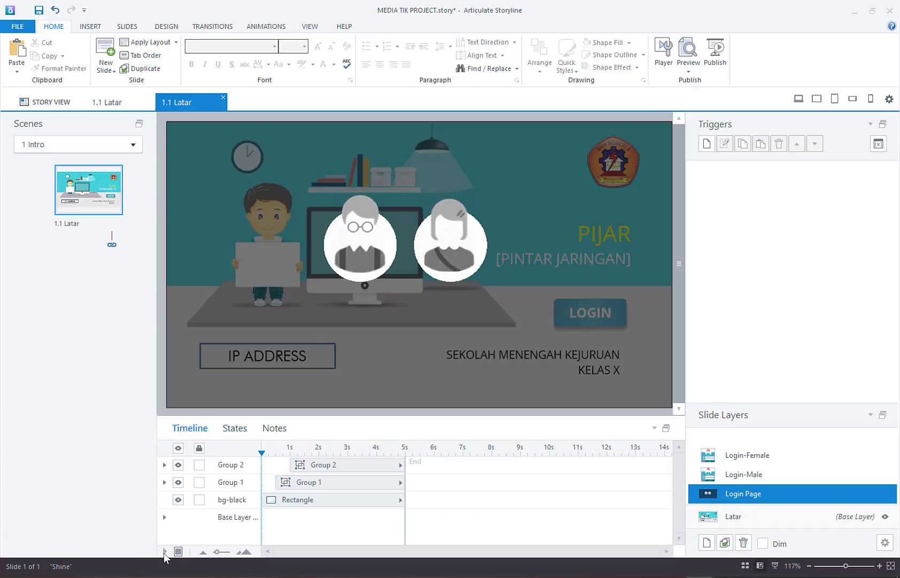
{"action": "left_click", "coordinate": [165, 551]}
{"action": "left_click", "coordinate": [731, 477]}
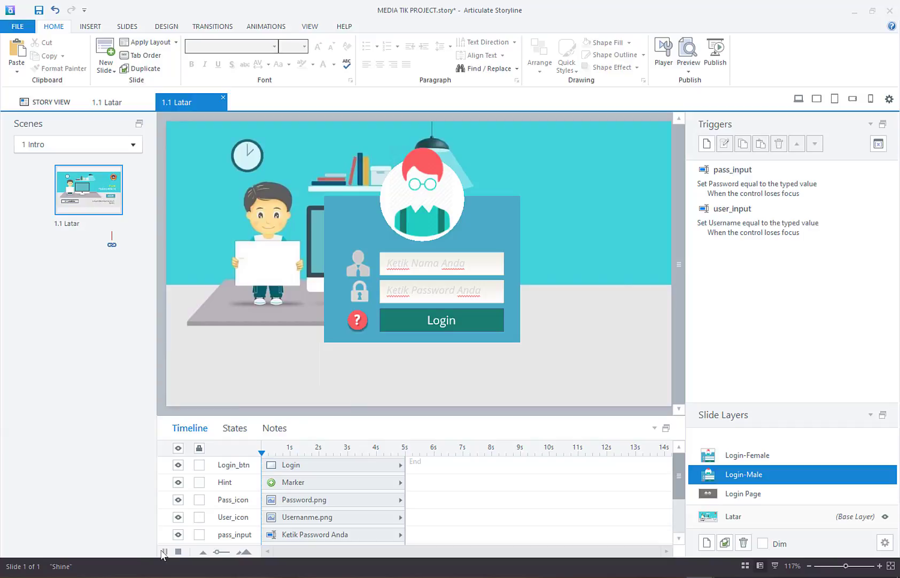
{"action": "left_click", "coordinate": [164, 551]}
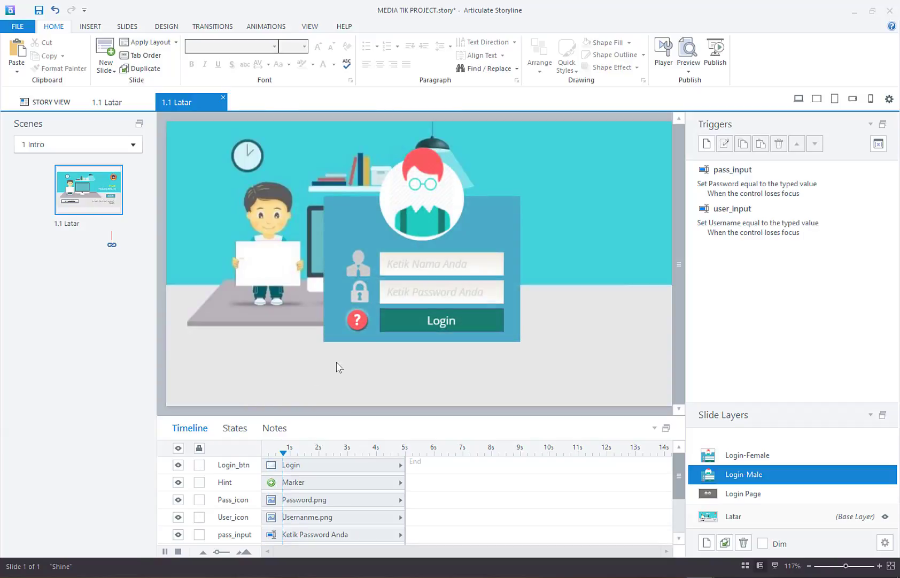